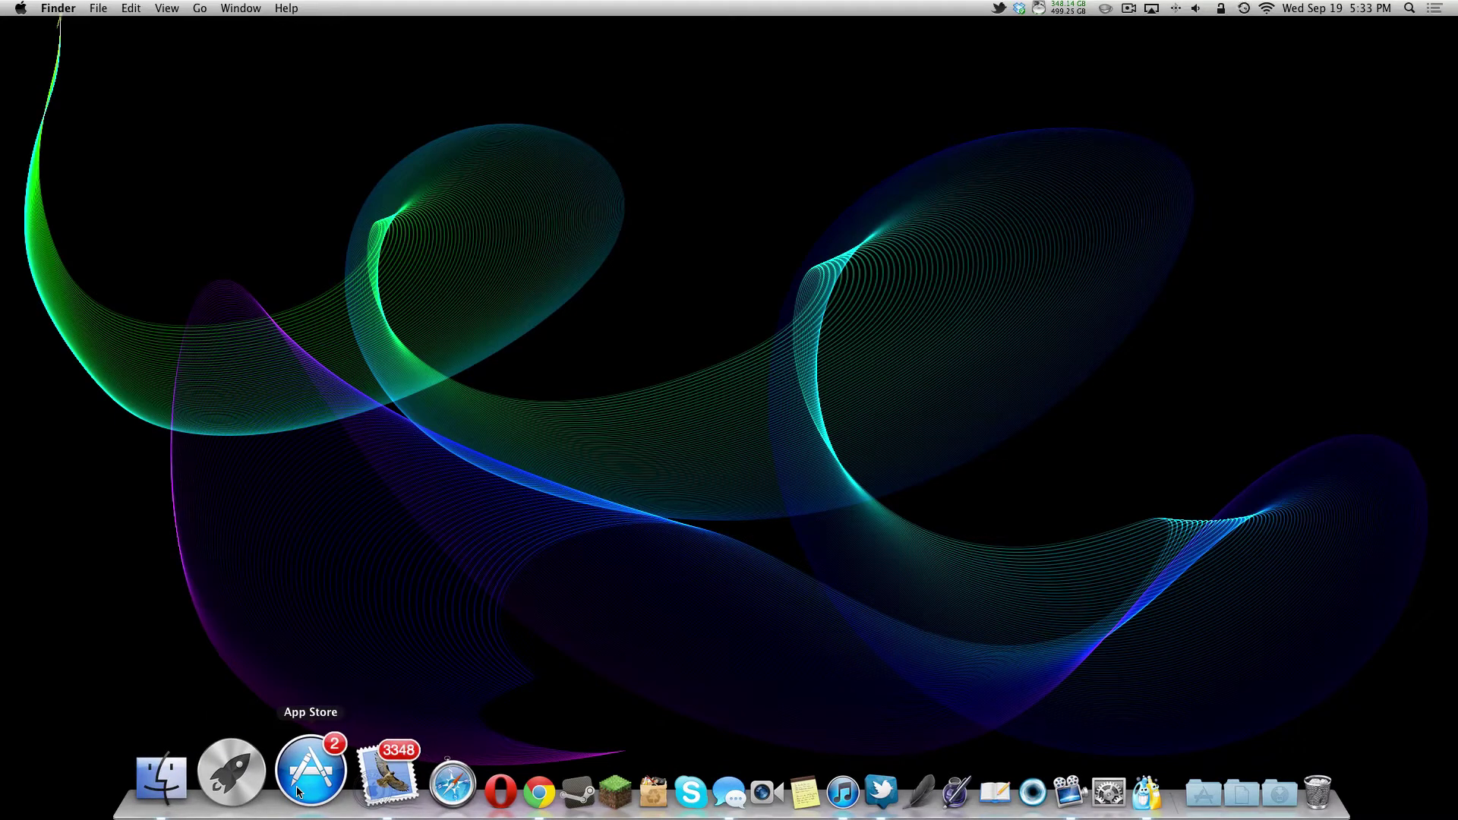
# Step: Open the App Store's Updates list and start updating Major Mayhem
pyautogui.click(298, 791)
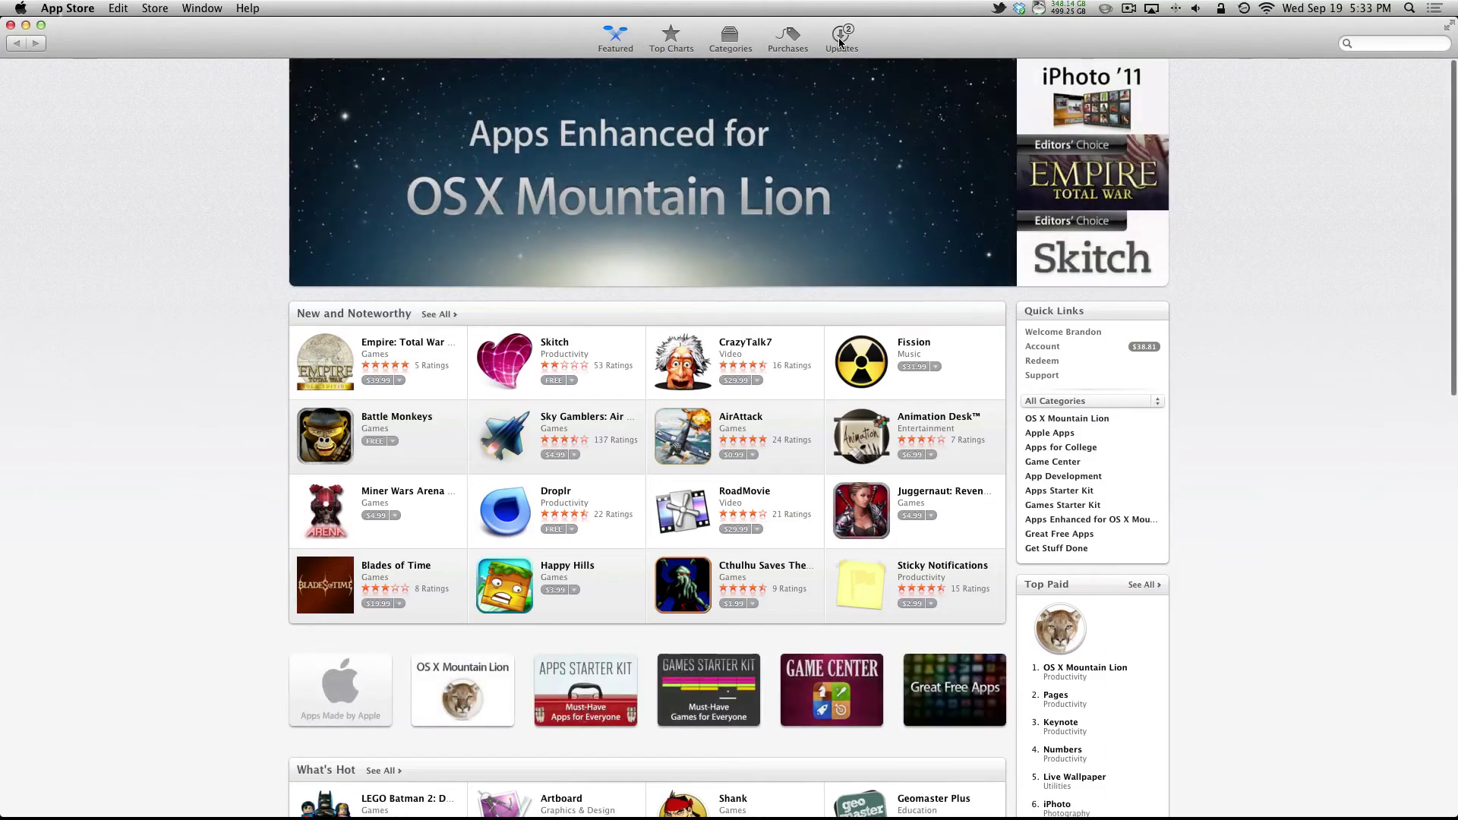
pyautogui.click(840, 39)
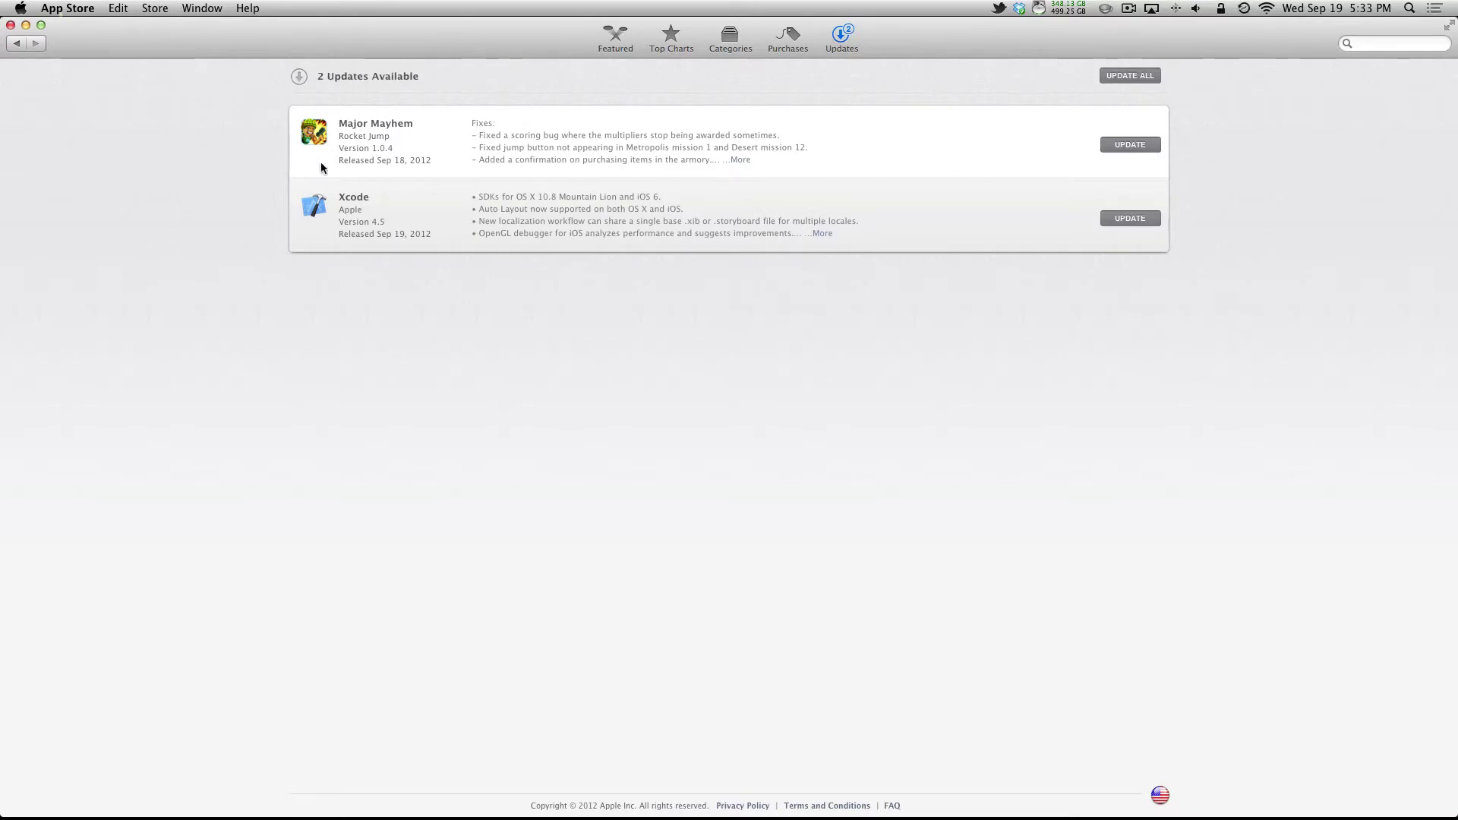
pyautogui.click(1114, 148)
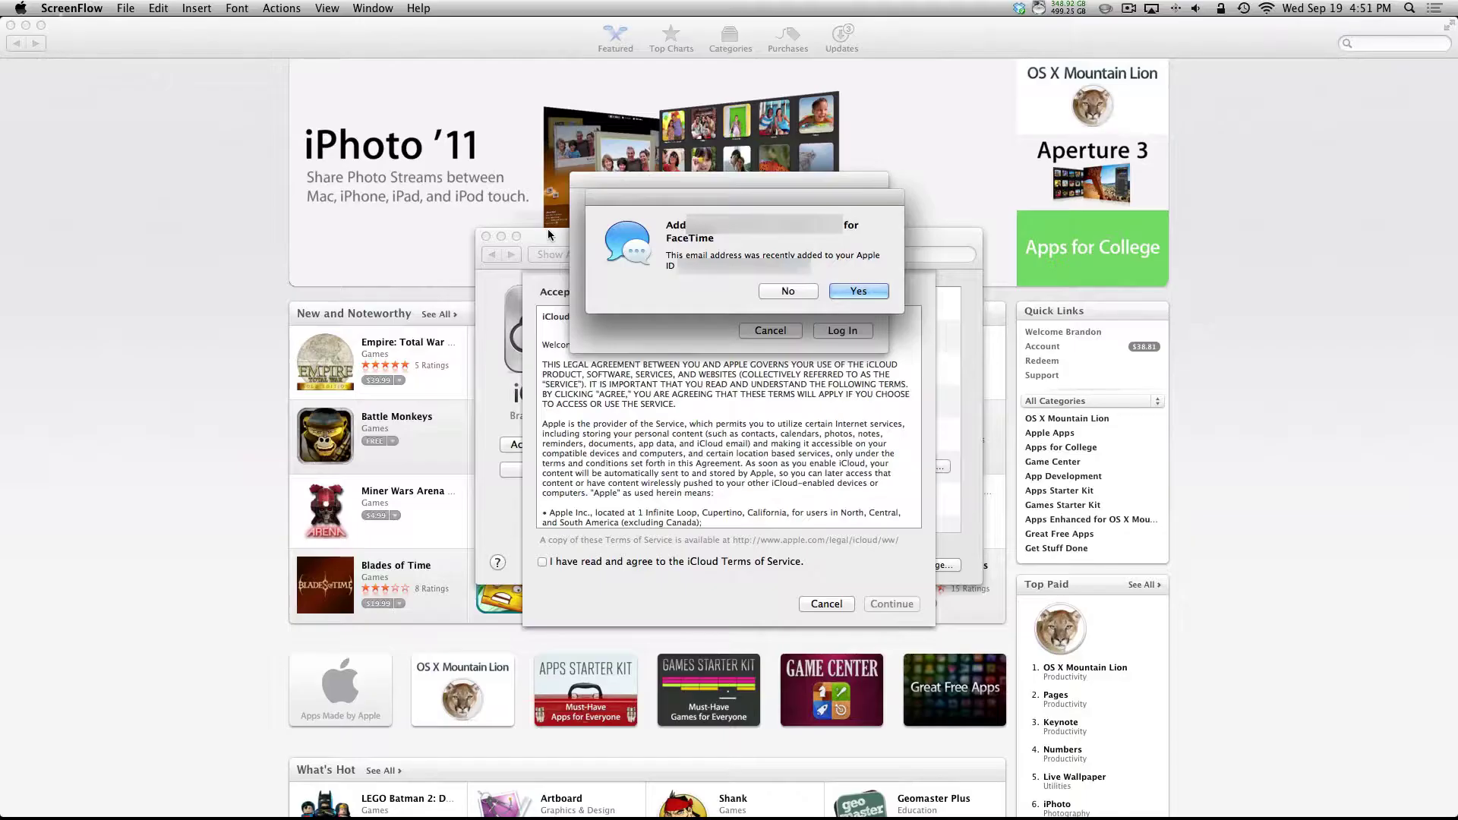
# Step: Confirm adding the e-mail address for FaceTime and submit the iMessage password
pyautogui.click(862, 291)
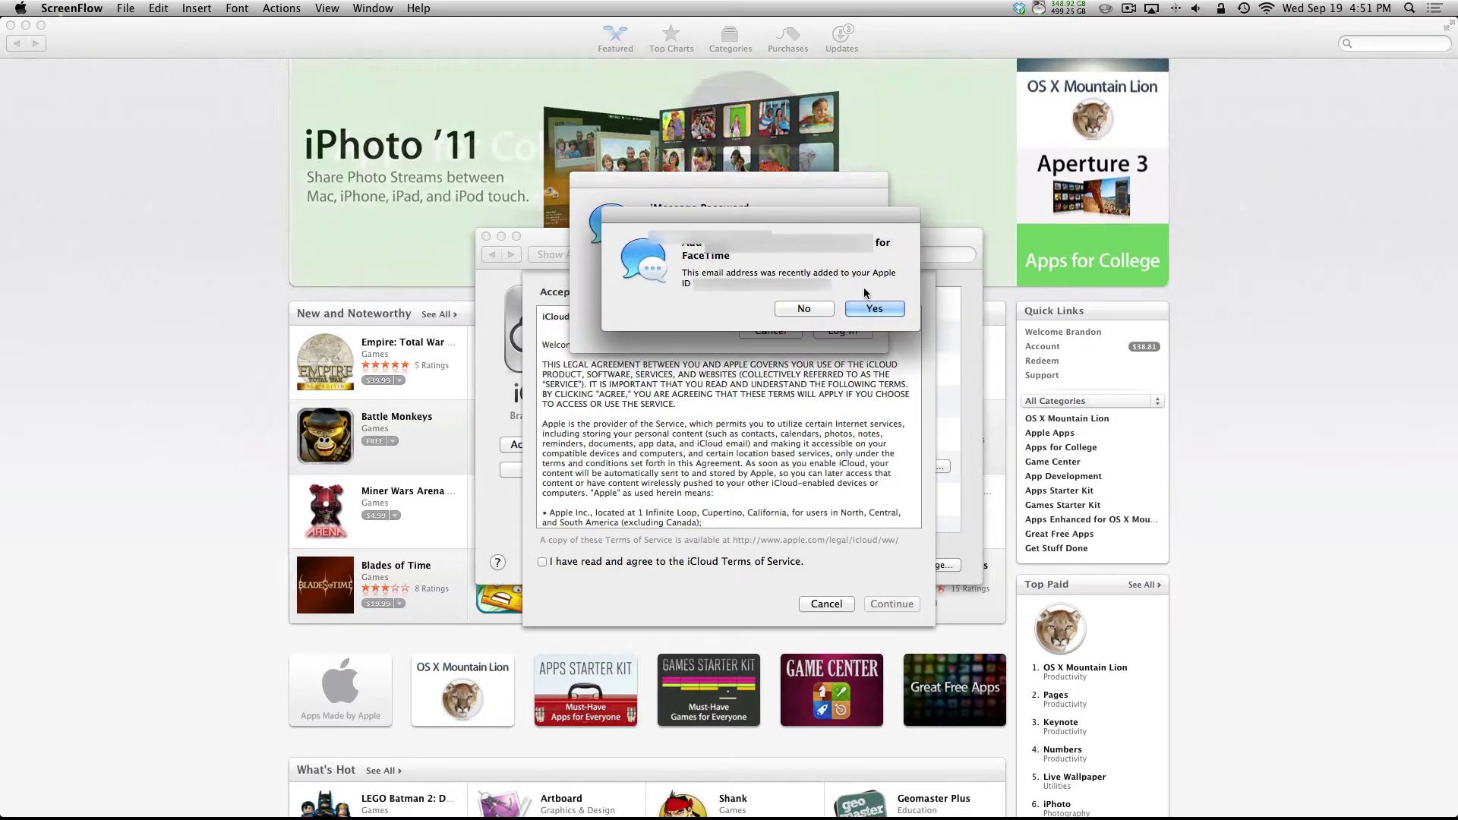
pyautogui.click(867, 312)
pyautogui.write('••')
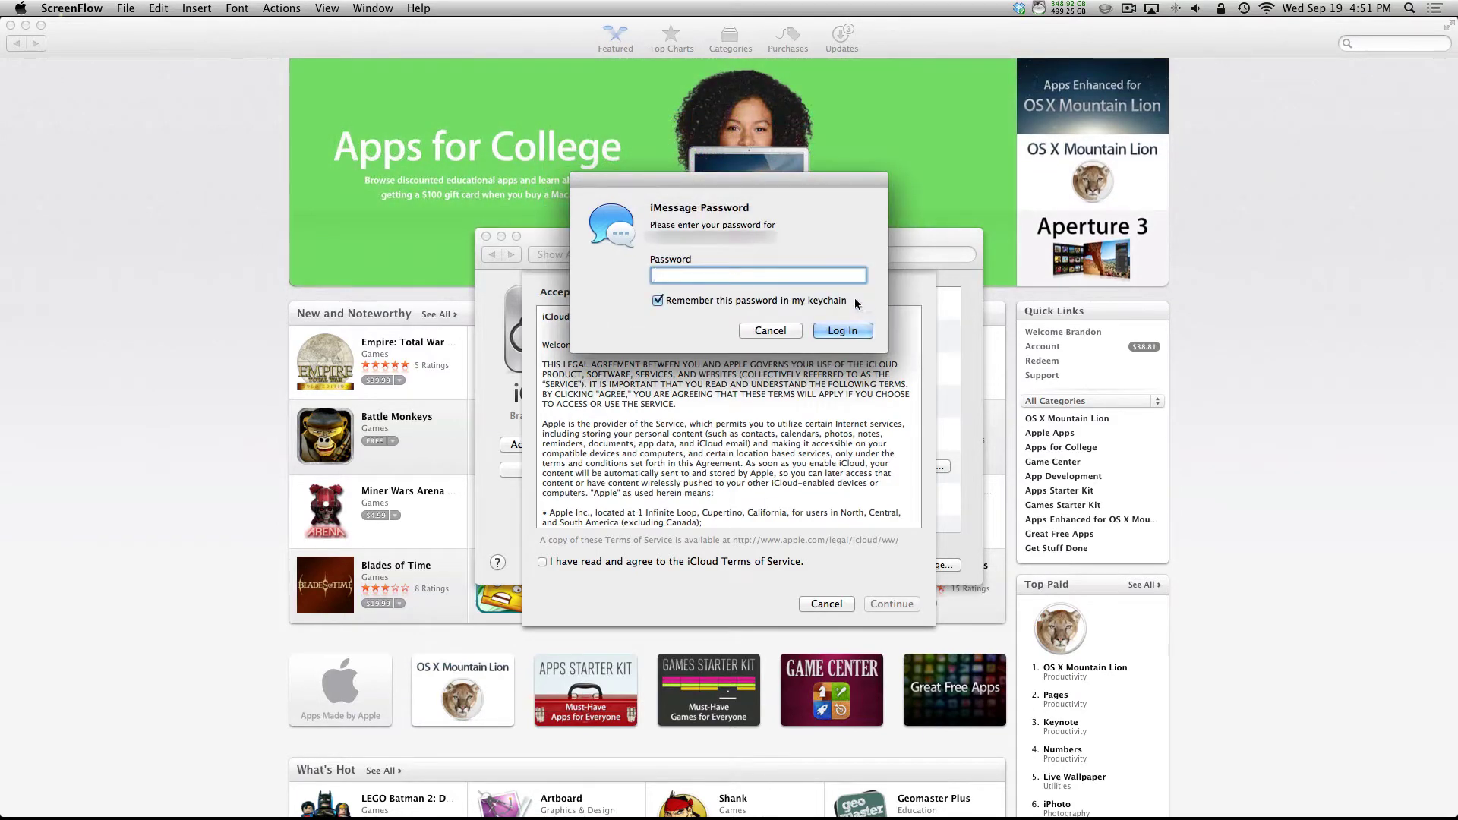
pyautogui.write('••••••••')
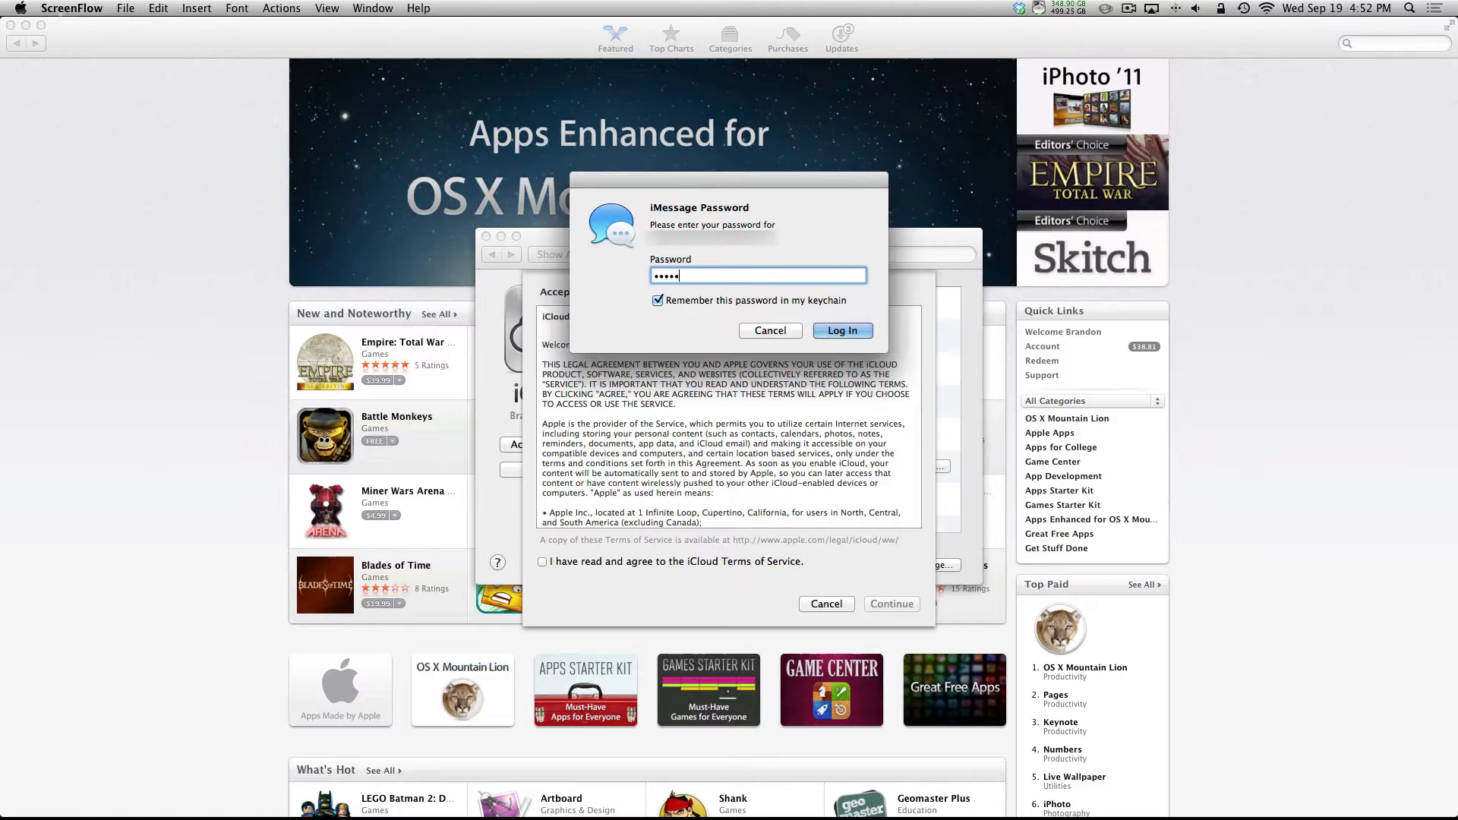
pyautogui.press('Return')
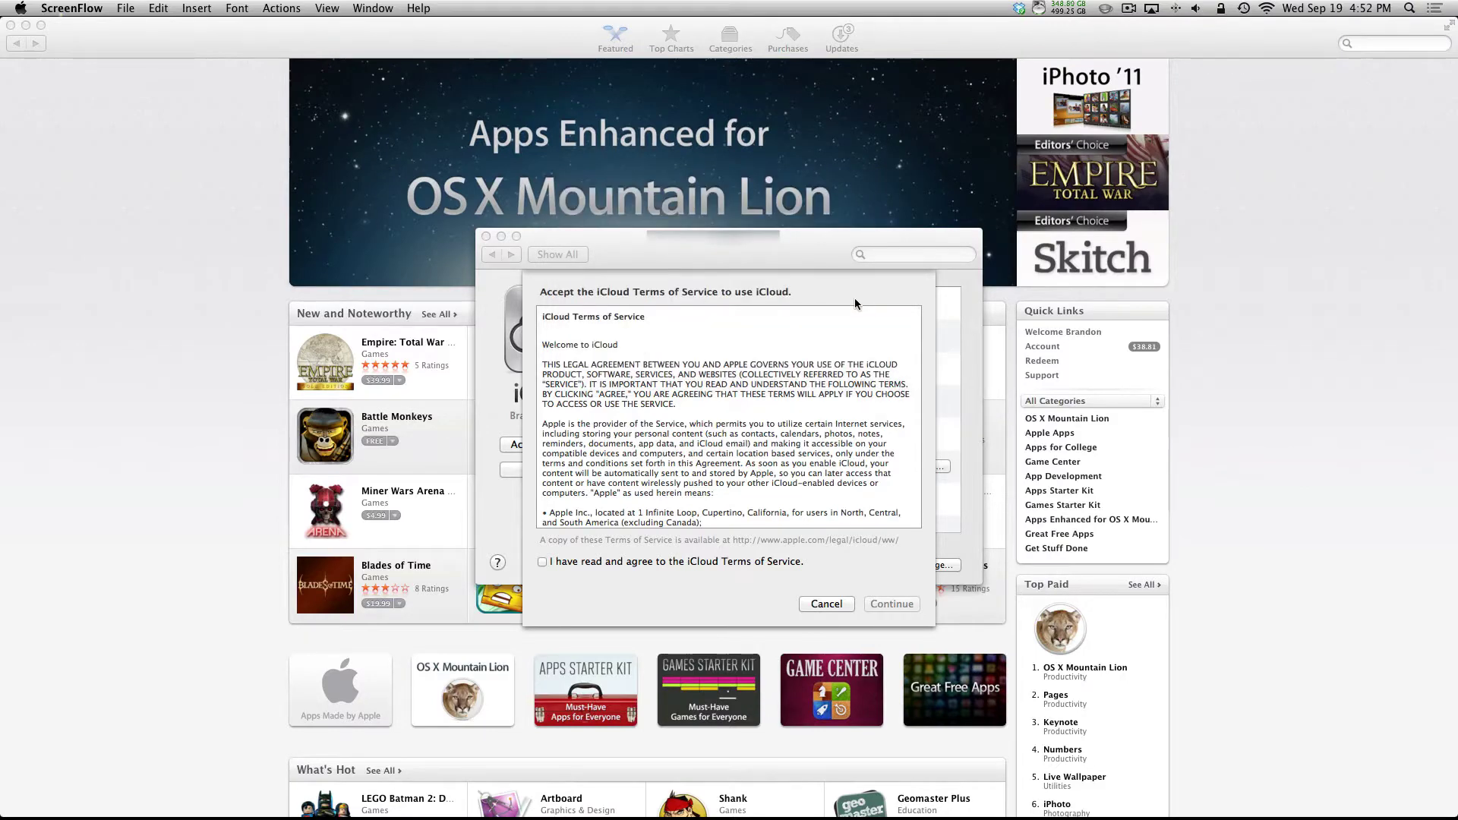
# Step: Accept the iCloud Terms of Service and request the update needed for Photo Stream
pyautogui.click(543, 562)
pyautogui.click(543, 563)
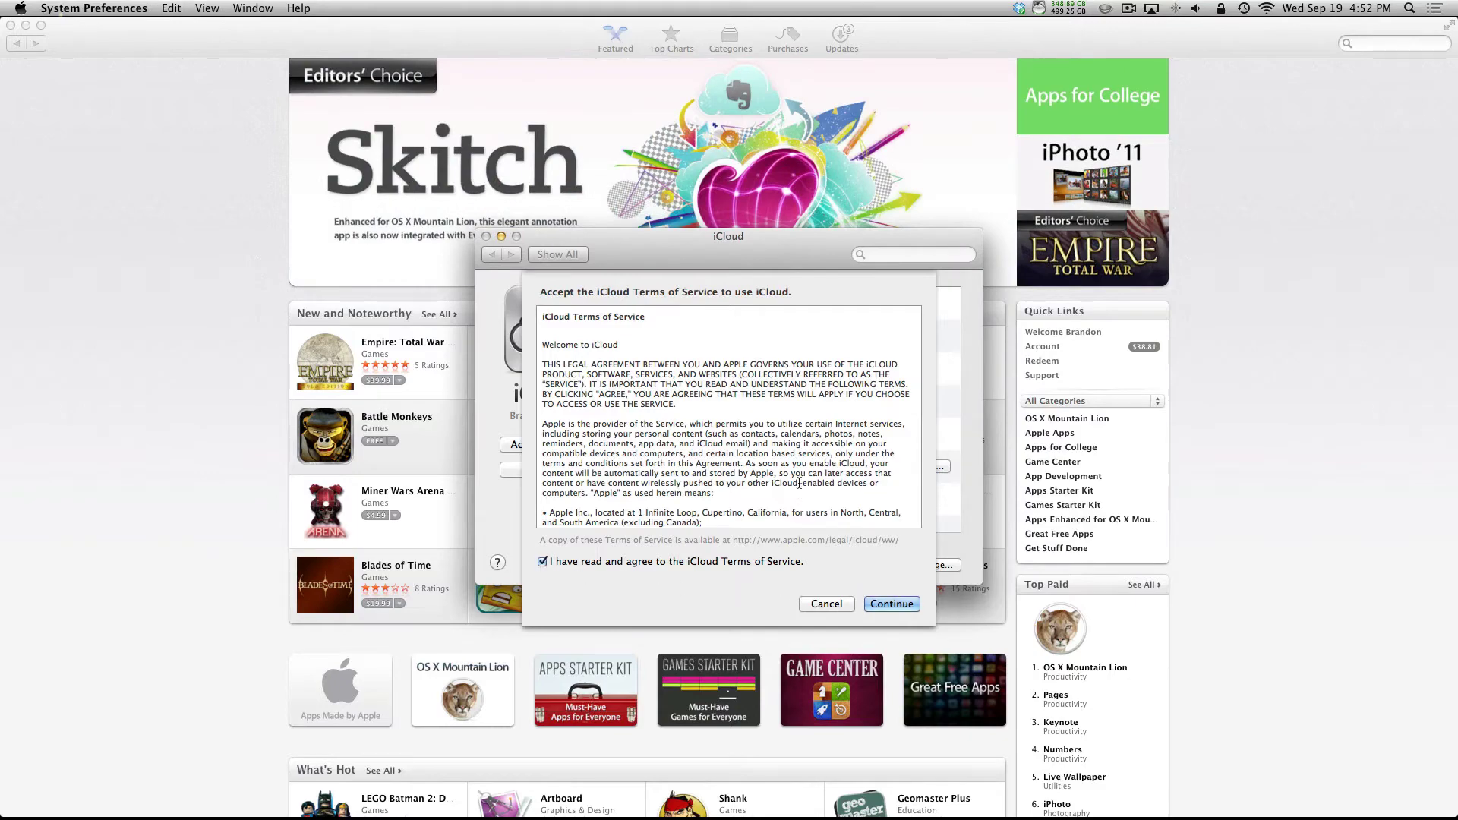
pyautogui.scroll(-10, 810, 469)
pyautogui.scroll(-15, 810, 469)
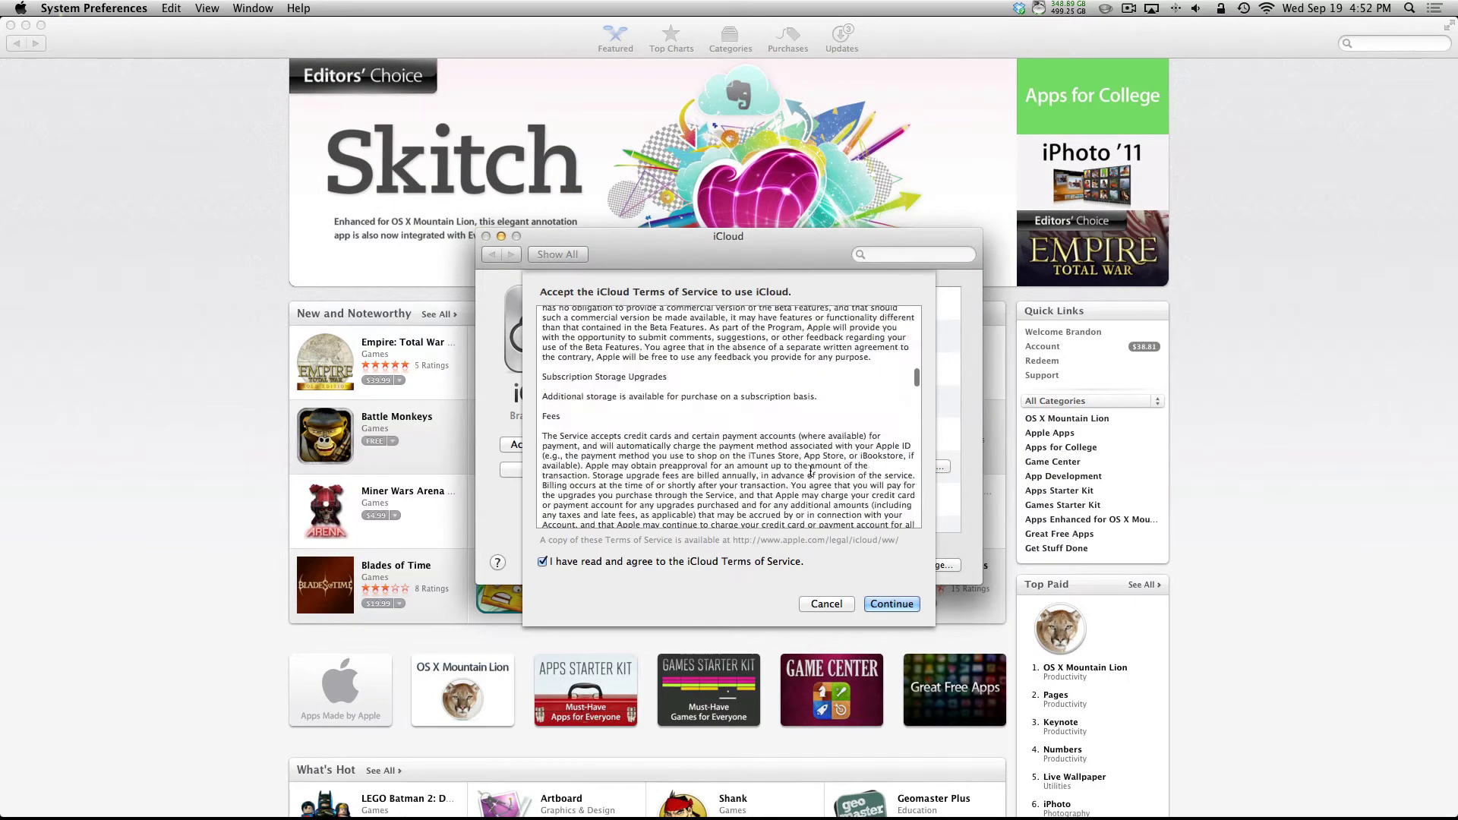
pyautogui.click(894, 605)
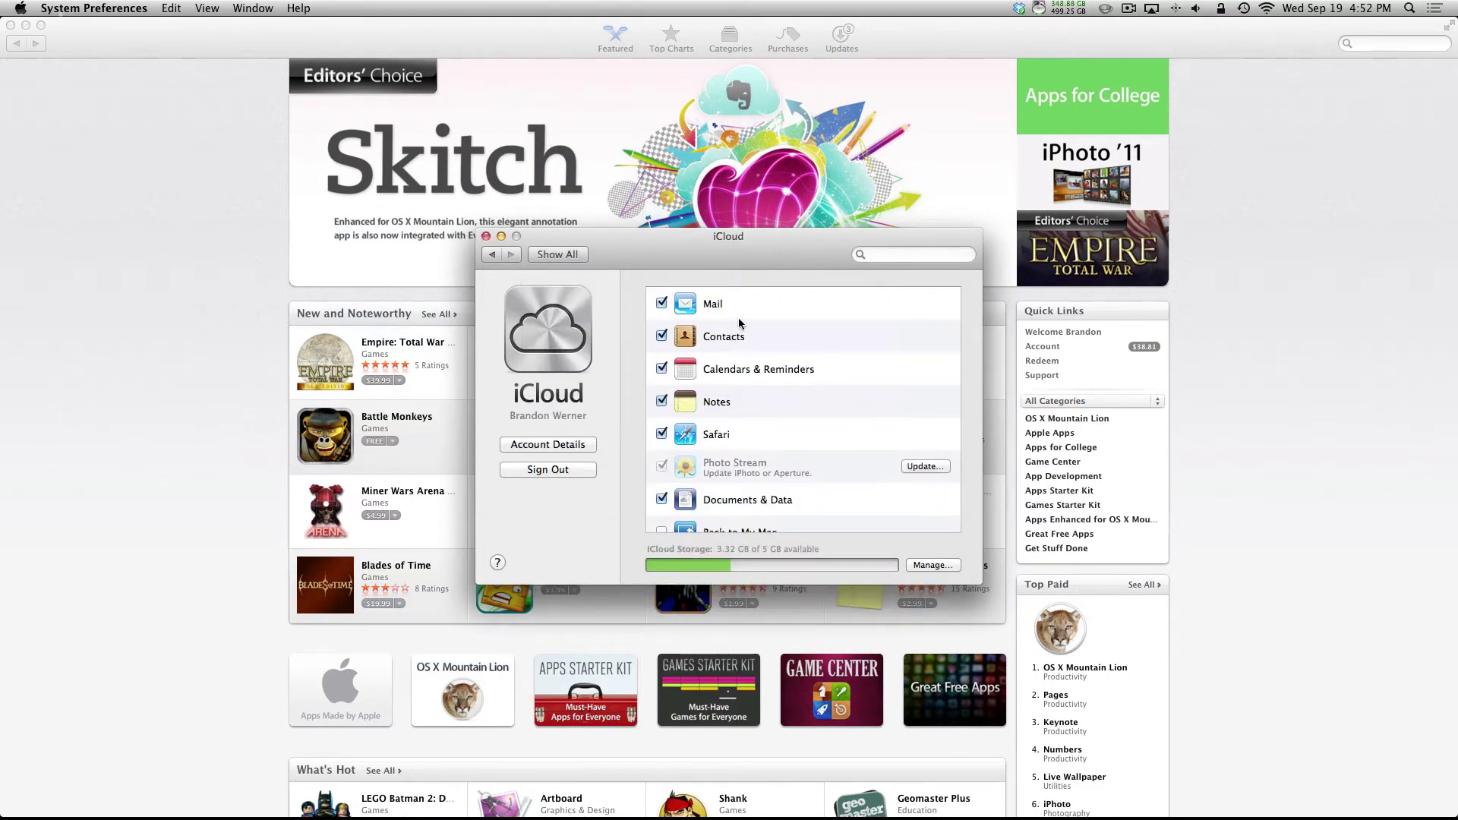
pyautogui.scroll(-3, 737, 316)
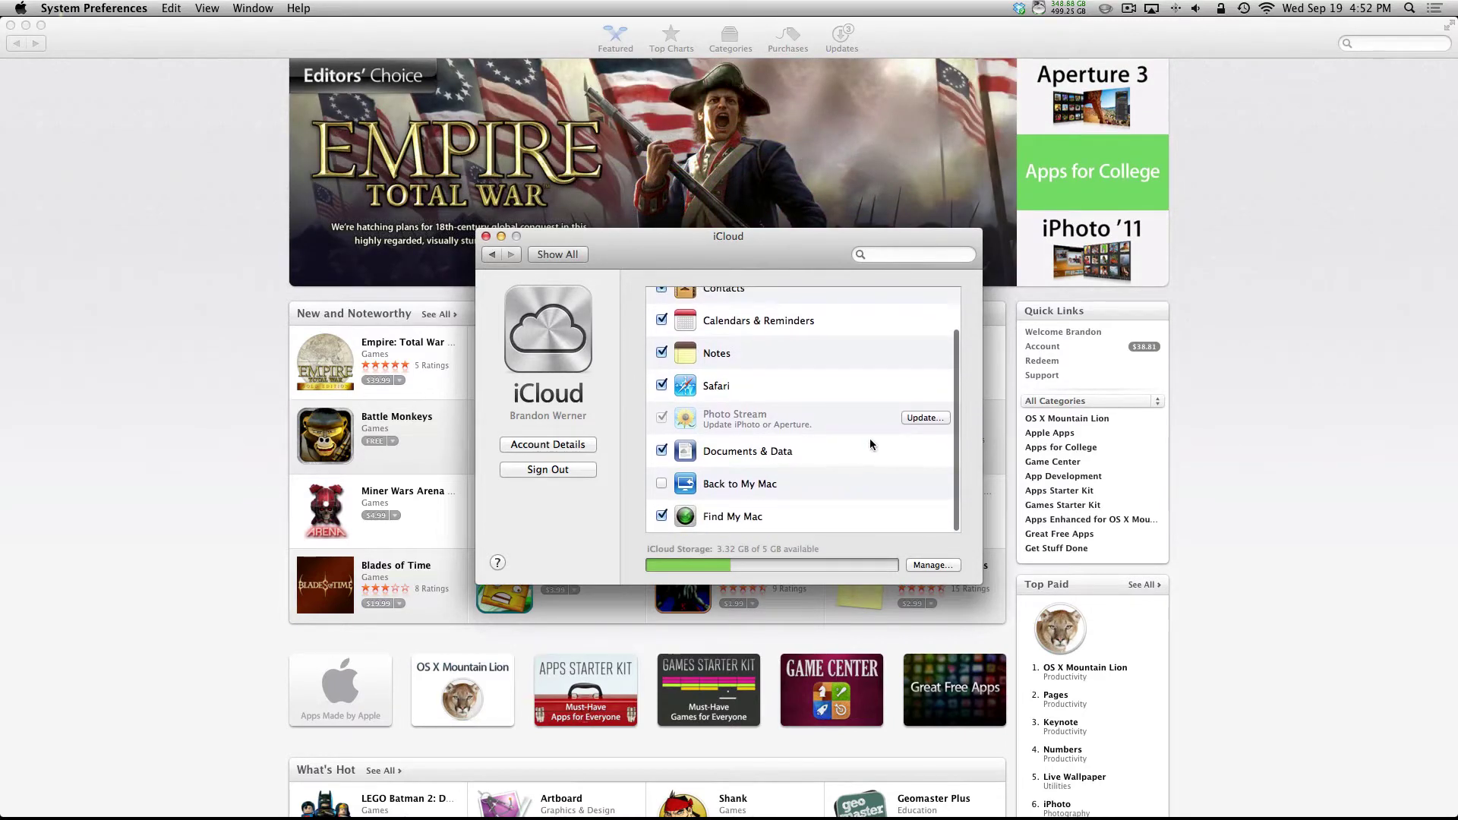
pyautogui.scroll(1, 904, 442)
pyautogui.click(922, 428)
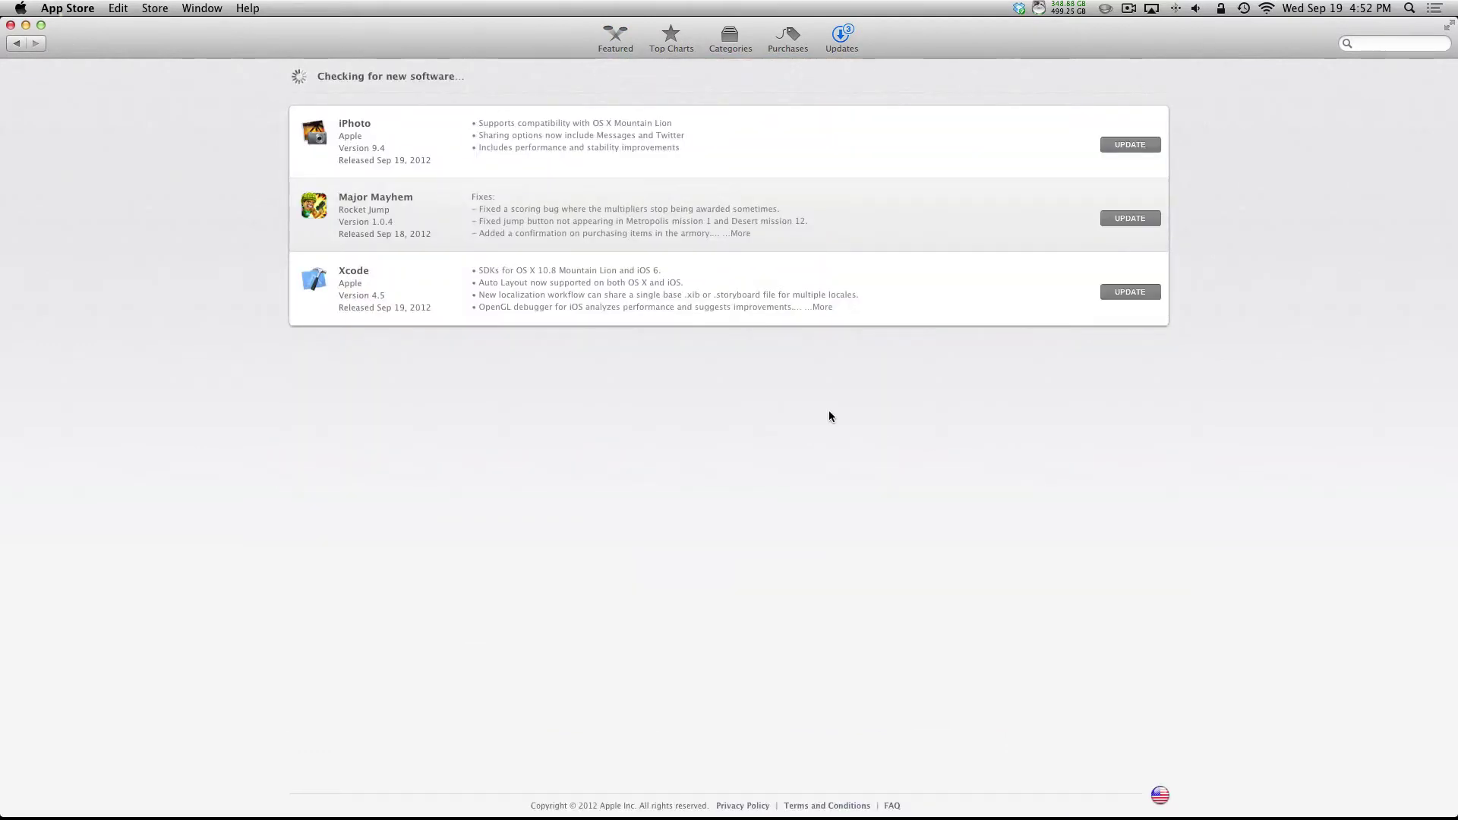
# Step: Start the iPhoto update from the App Store Updates list
pyautogui.click(1143, 145)
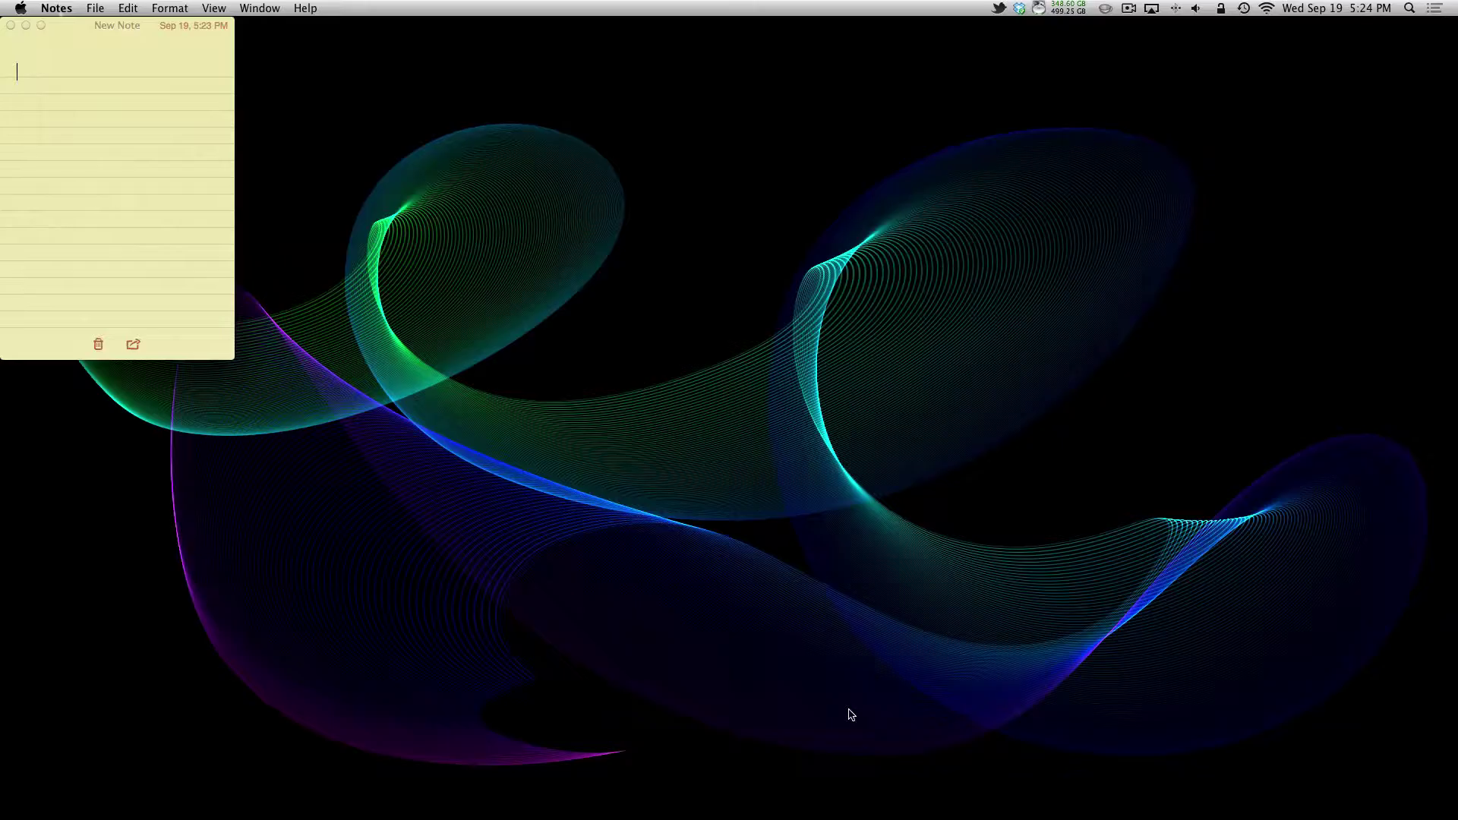
# Step: In System Preferences' Dictation & Speech pane, choose Spanish (Mexico) as the dictation language
pyautogui.click(1028, 786)
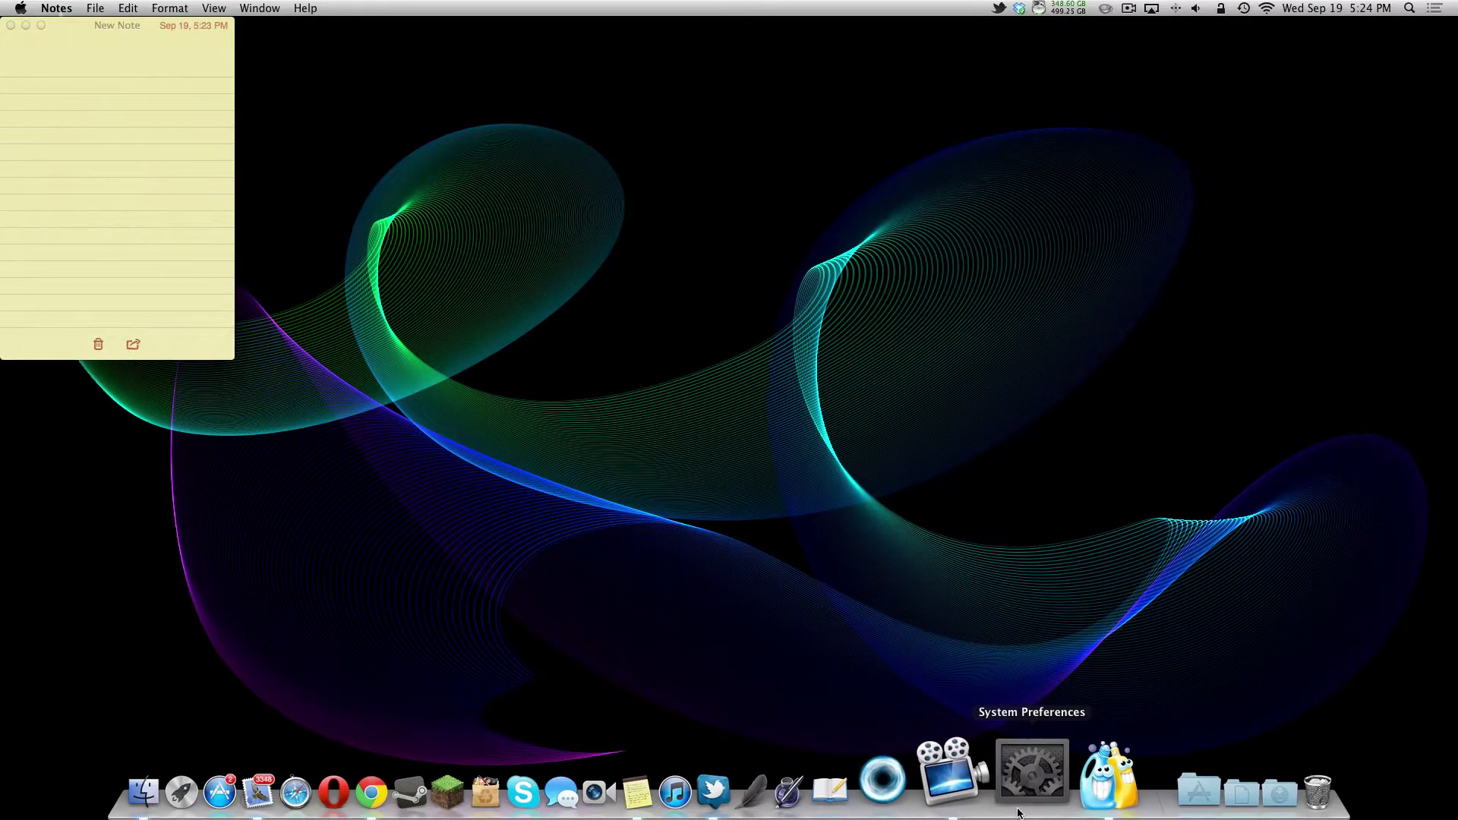
pyautogui.click(748, 519)
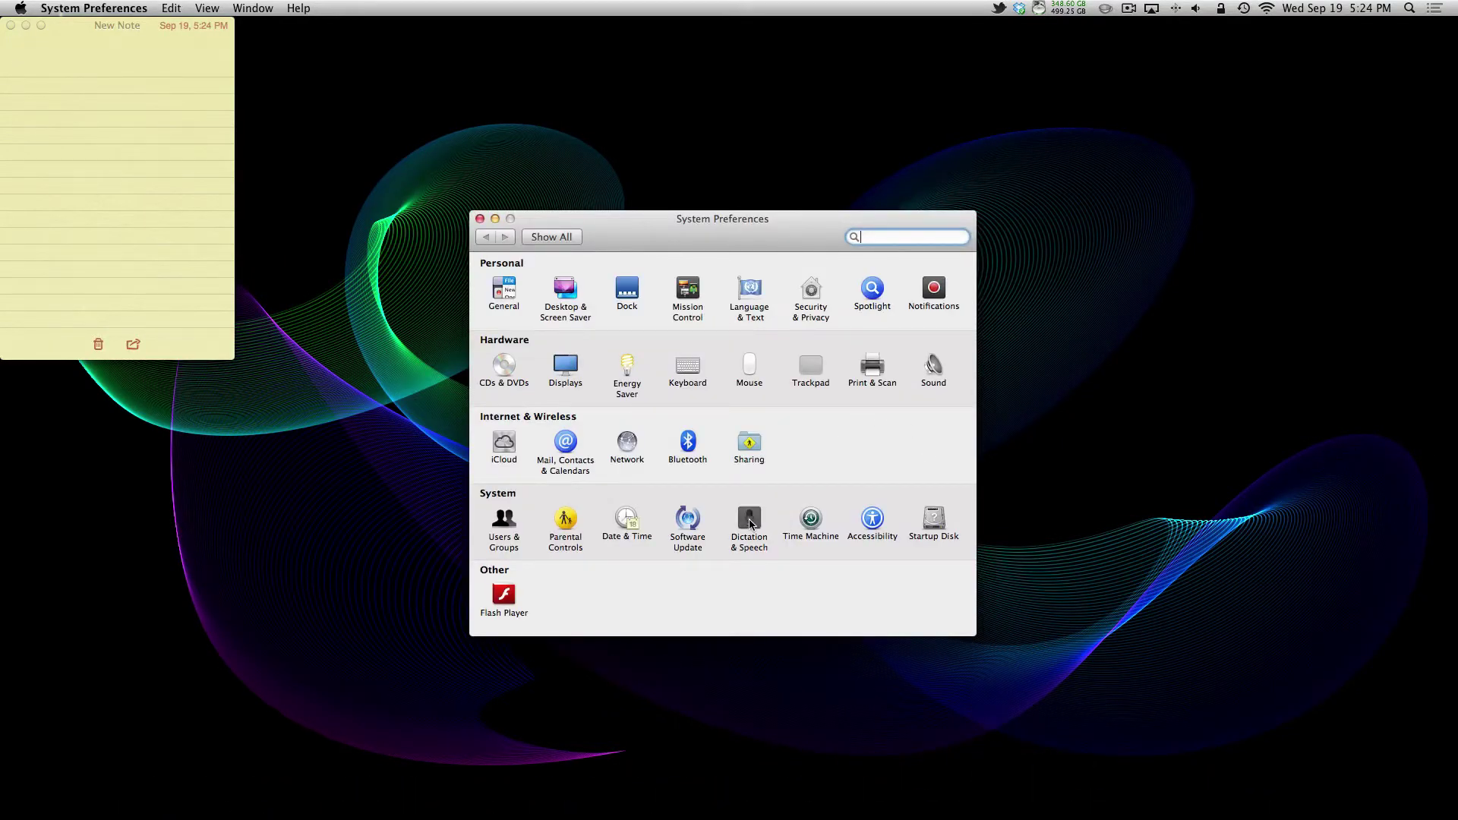
pyautogui.click(876, 449)
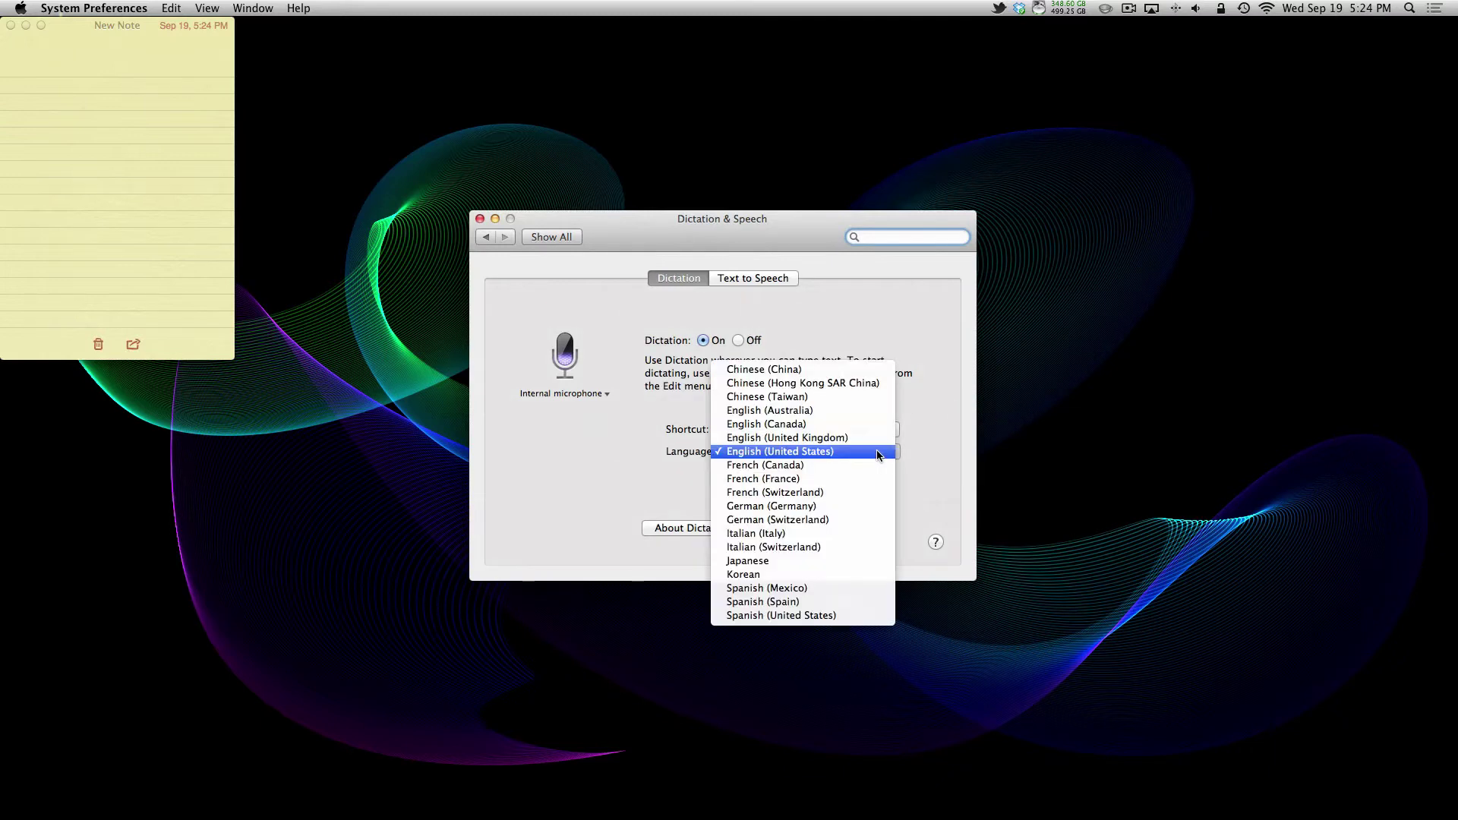
pyautogui.click(840, 587)
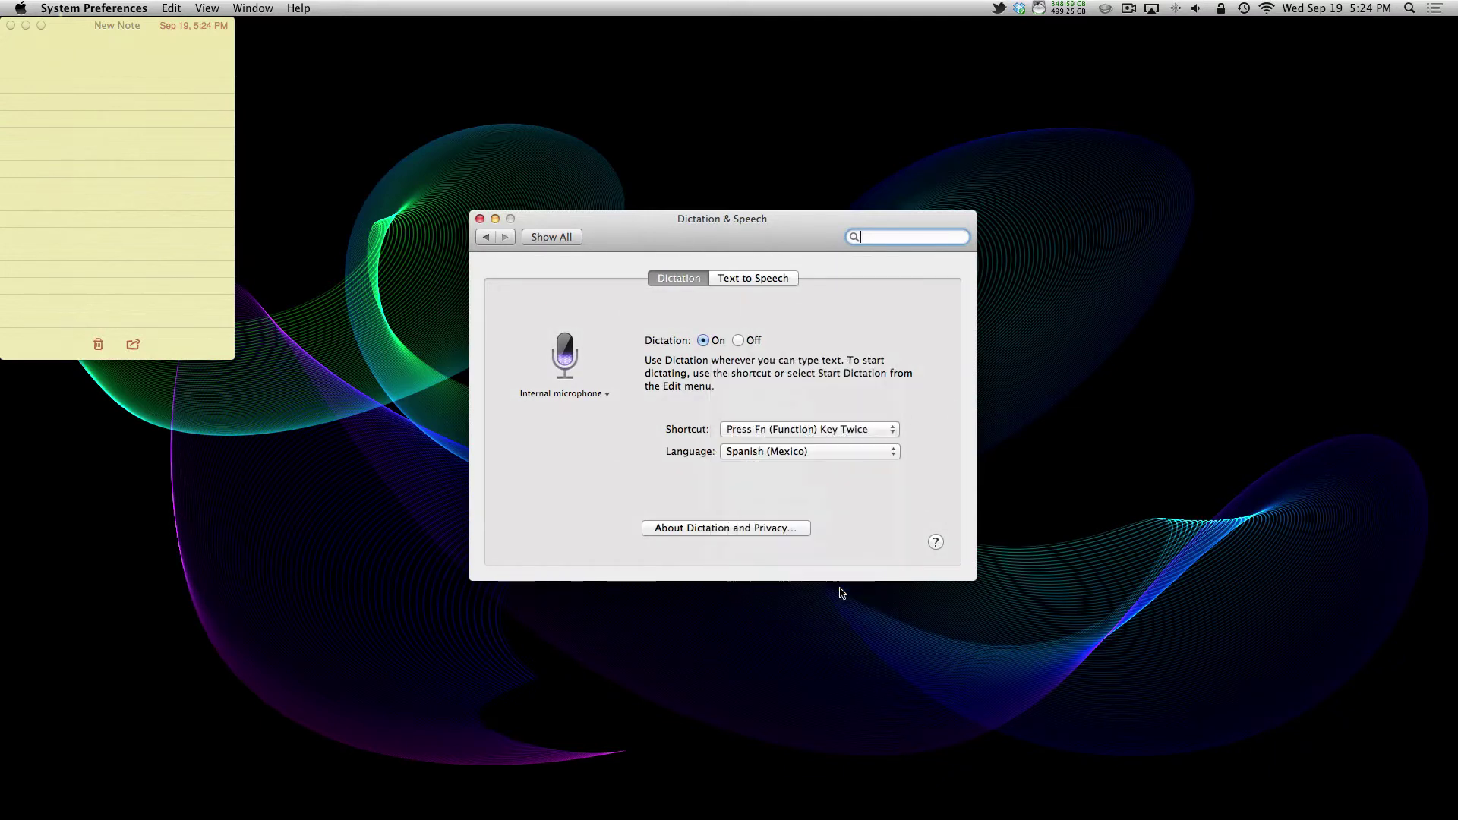
# Step: Dictate 'Hola mi madre es bonita' and 'Mis amigos es gordos' on two lines of the note
pyautogui.click(61, 99)
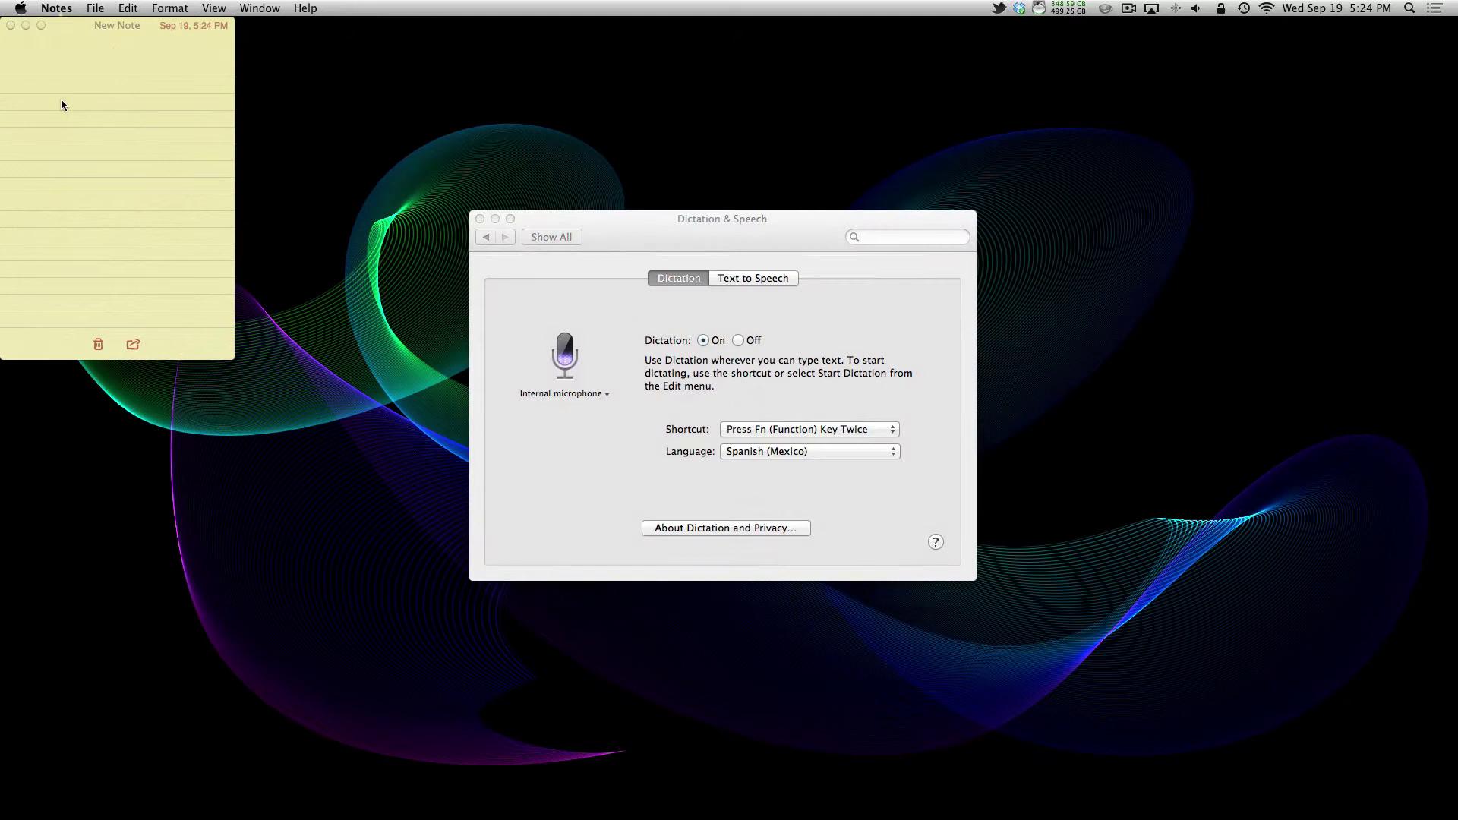
pyautogui.press('Fn')
pyautogui.press('Fn')
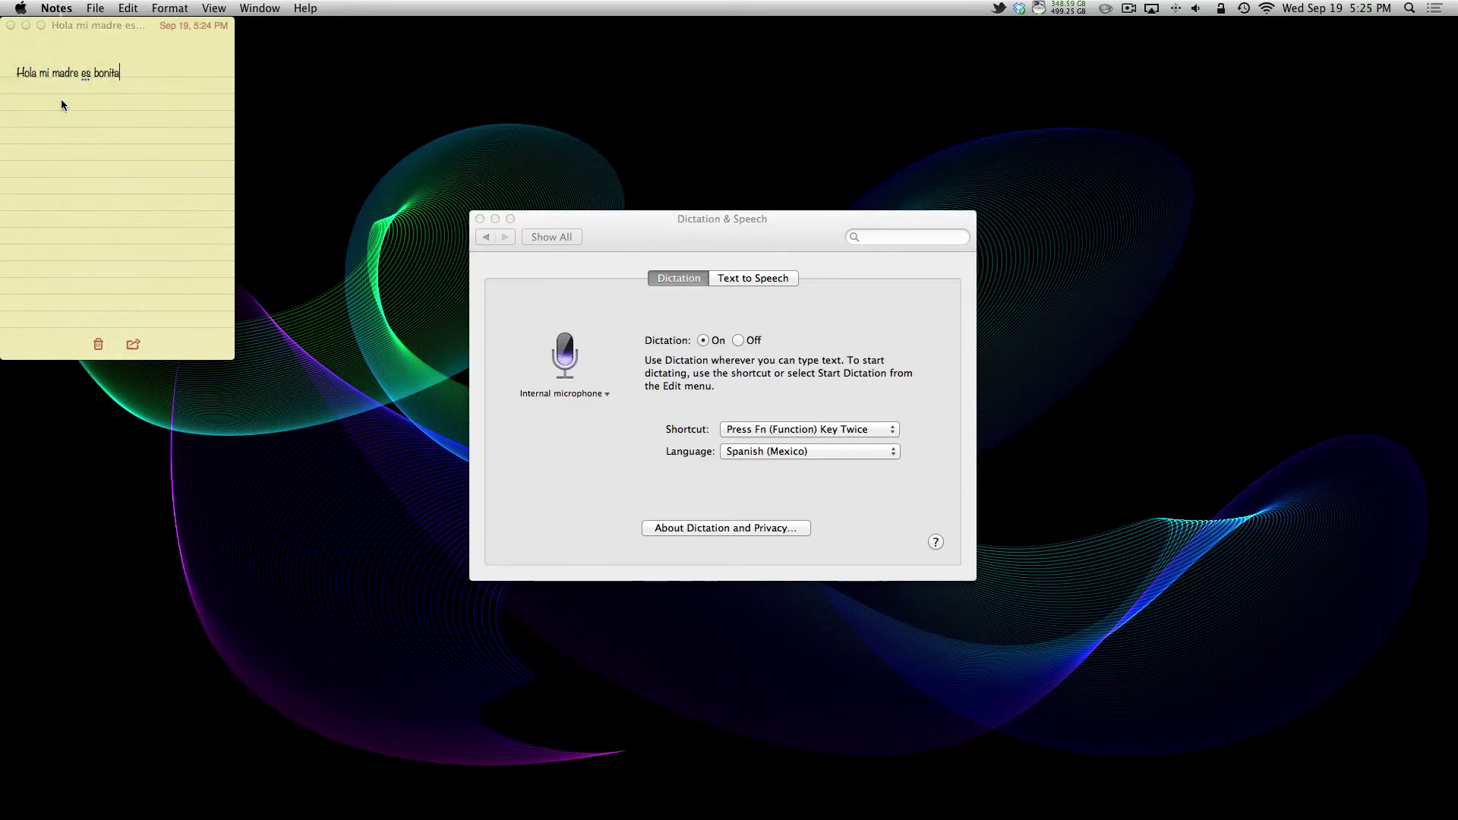
pyautogui.press('Return')
pyautogui.press('fn')
pyautogui.press('fn')
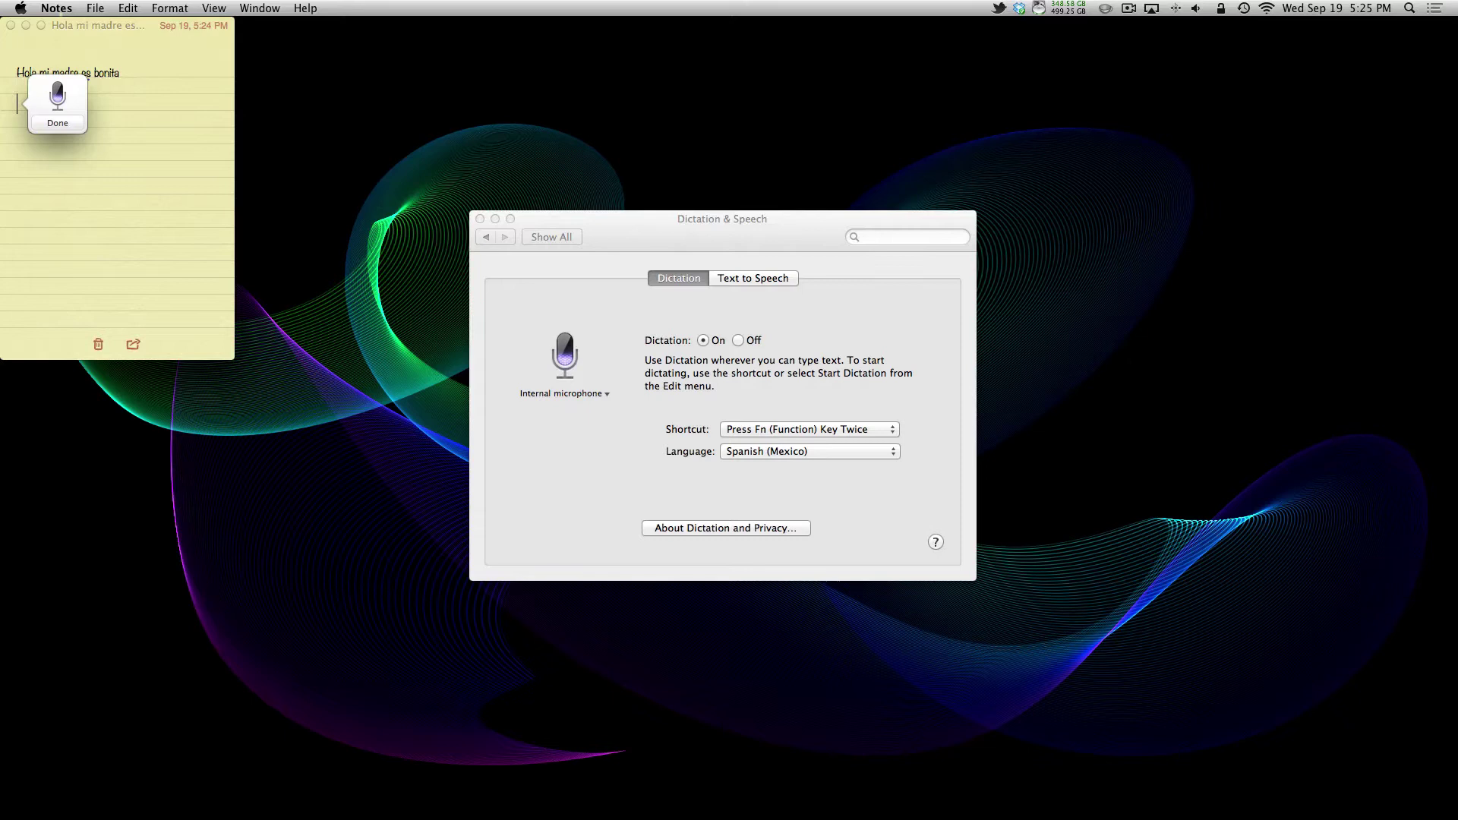
pyautogui.press('fn')
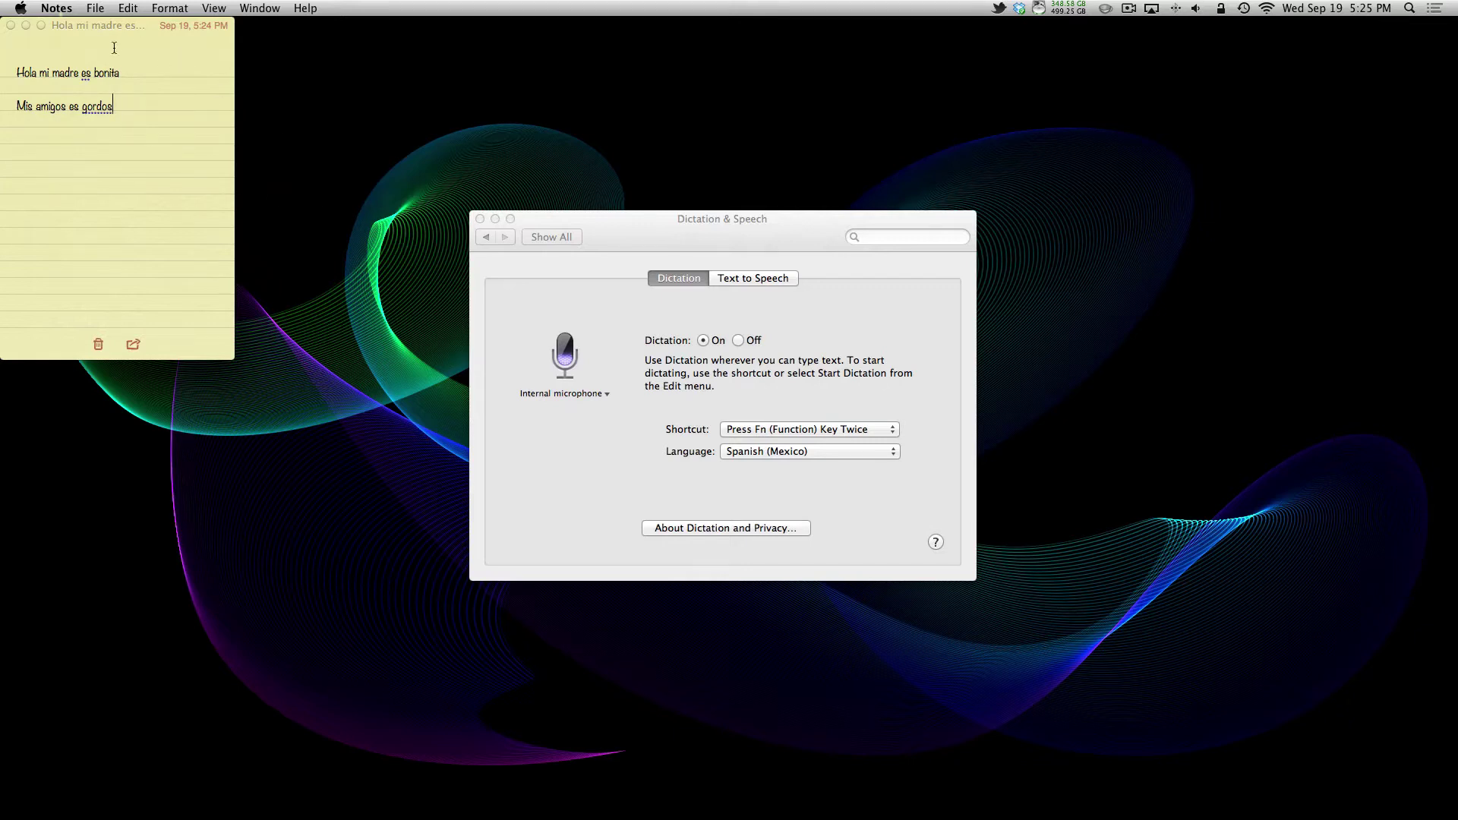
# Step: Switch dictation to English (United Kingdom), then close the Dictation & Speech and Notes windows
pyautogui.click(749, 454)
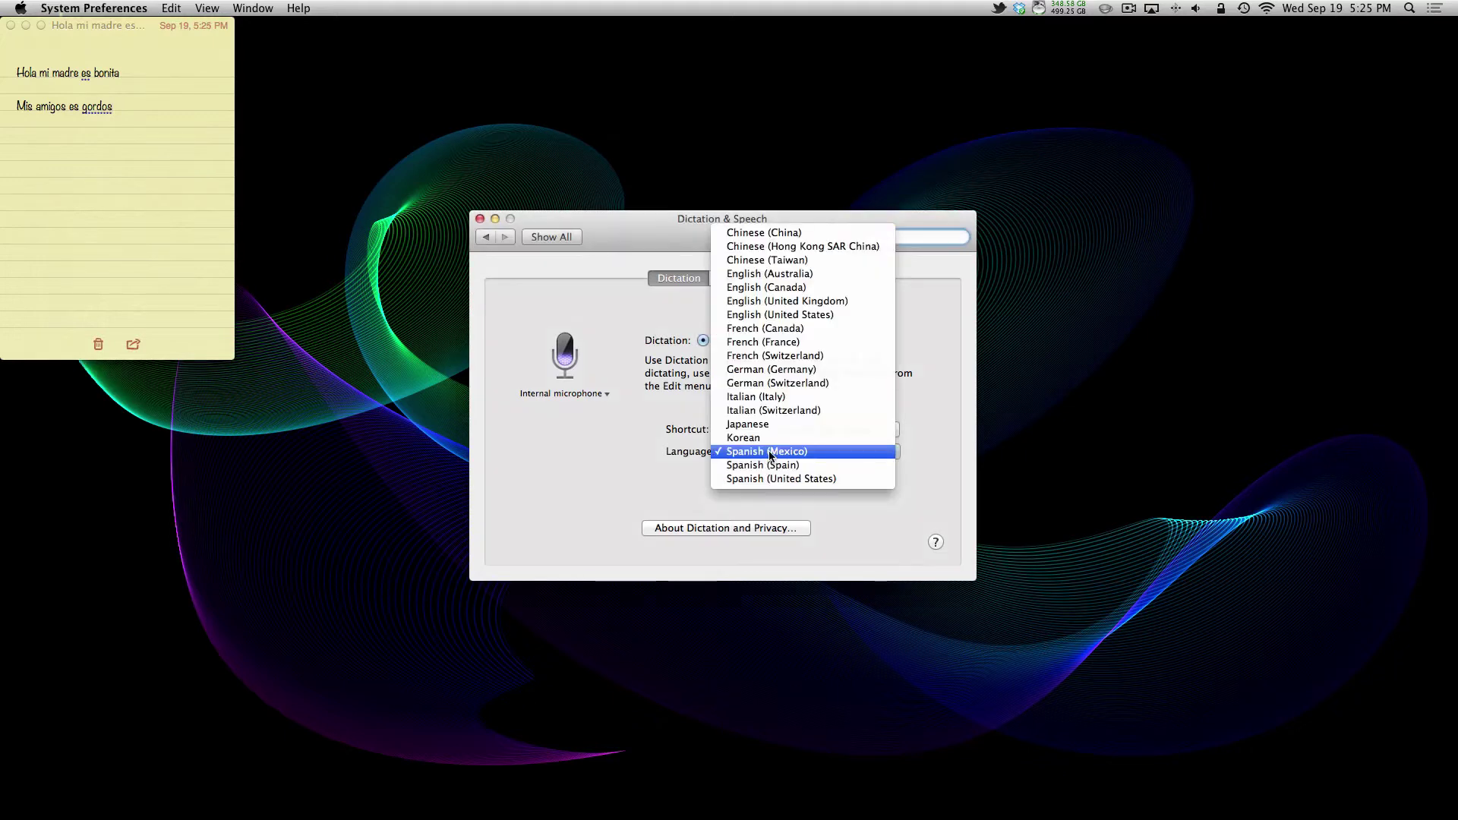
pyautogui.click(786, 302)
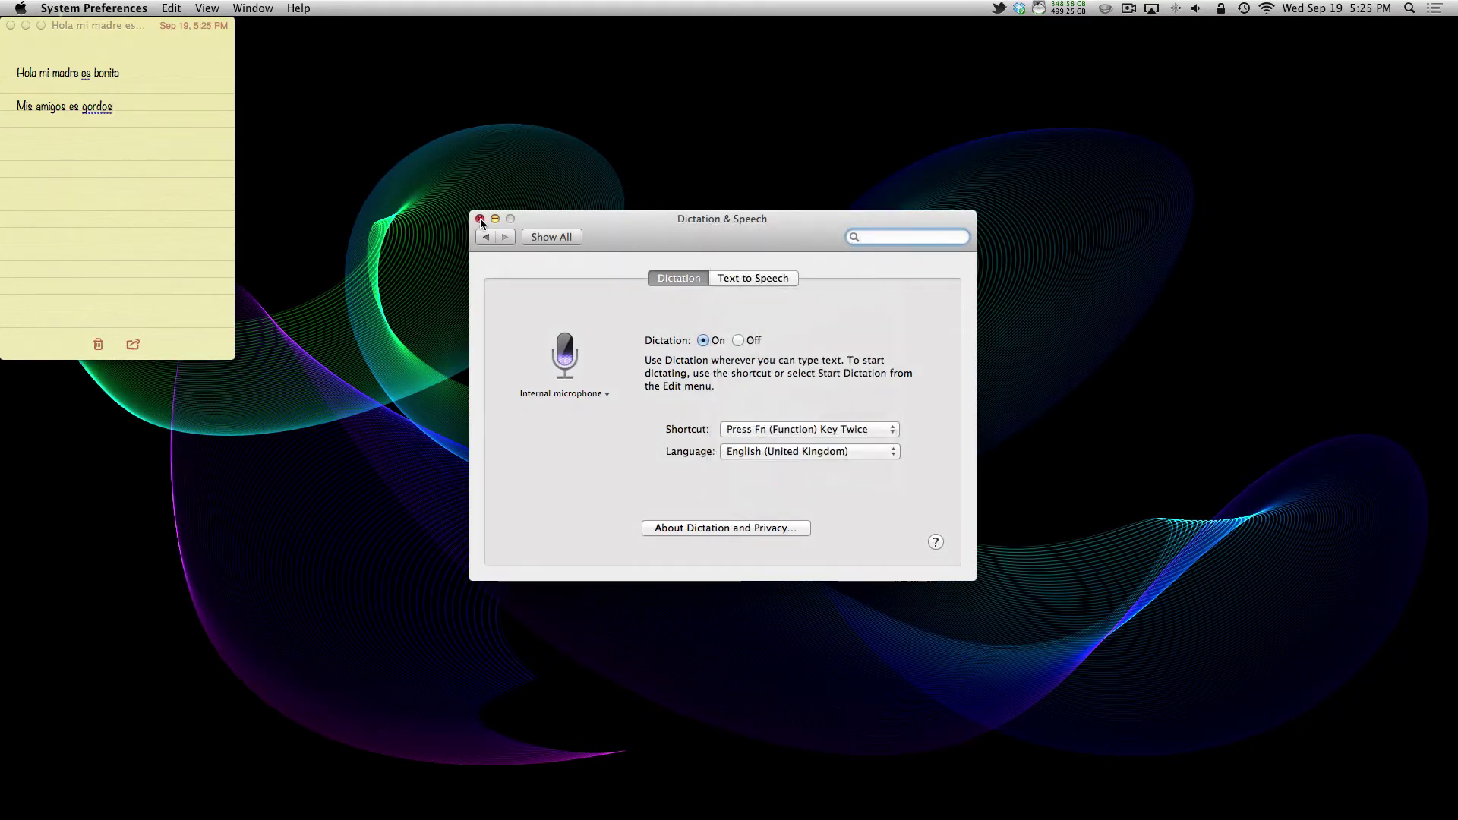
pyautogui.click(480, 219)
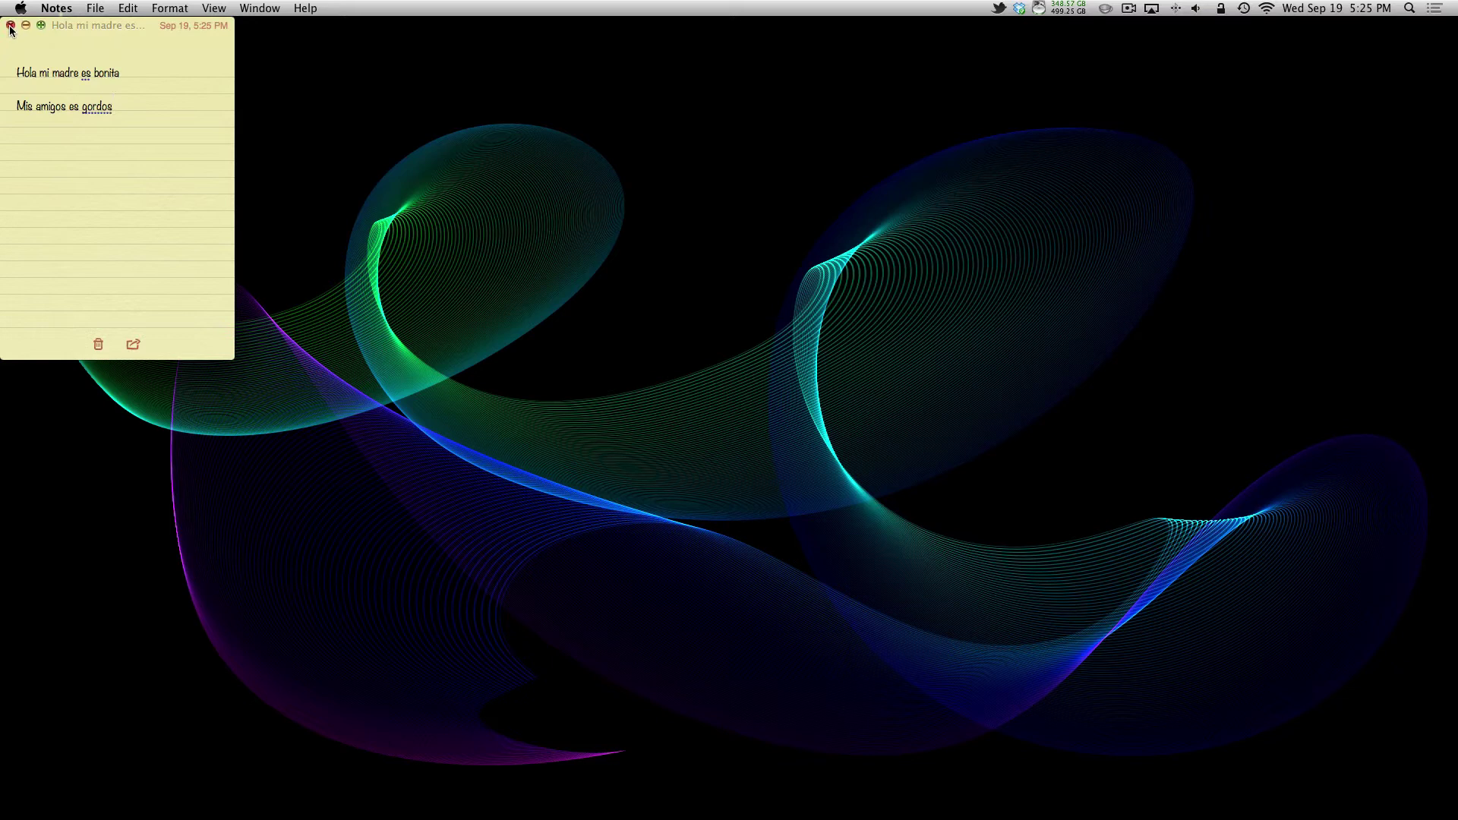
pyautogui.click(11, 26)
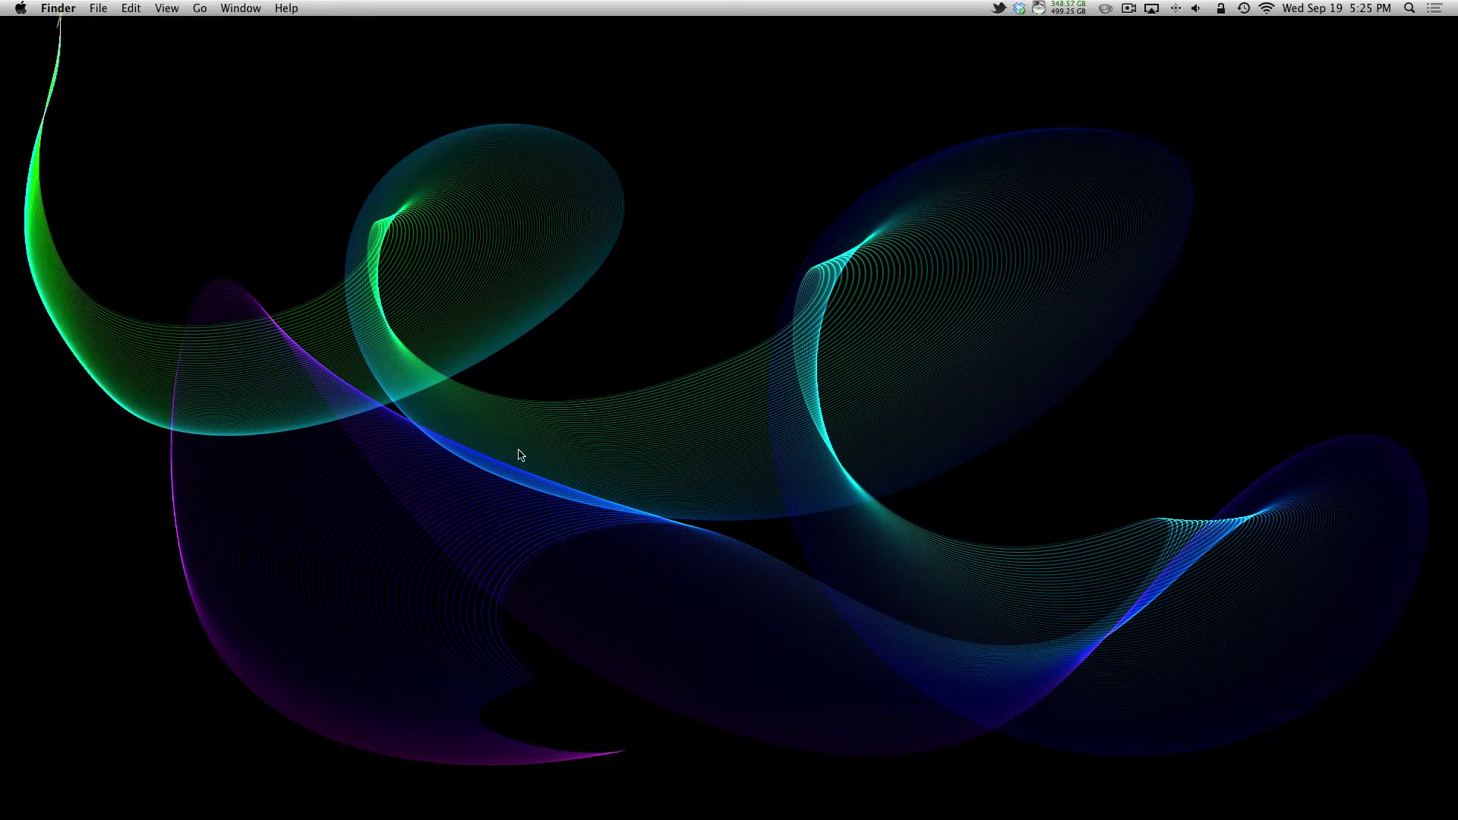
# Step: Launch FaceTime from the Dock and quit it again
pyautogui.moveTo(825, 816)
pyautogui.click(678, 793)
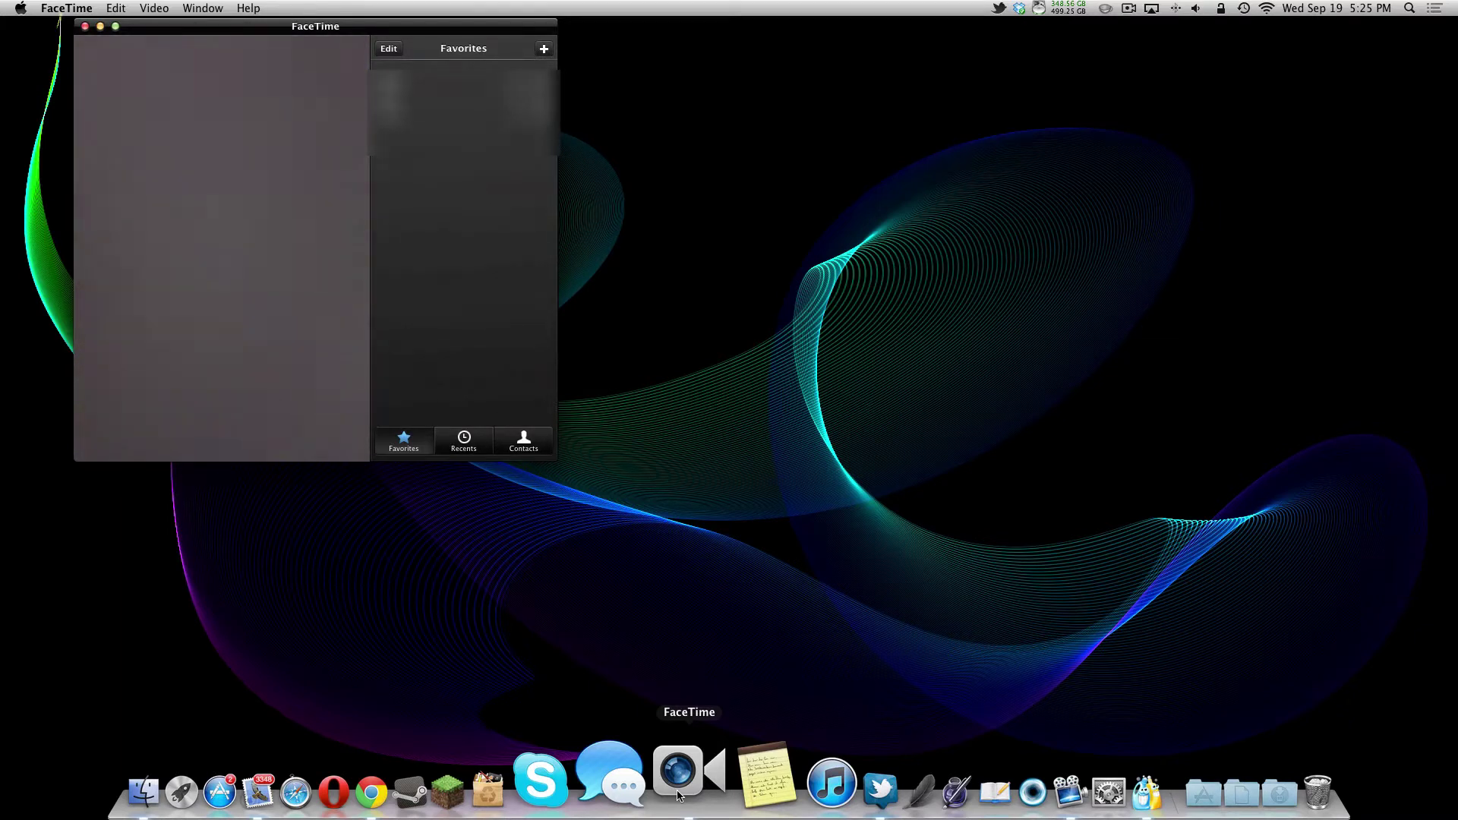
pyautogui.press('super+q')
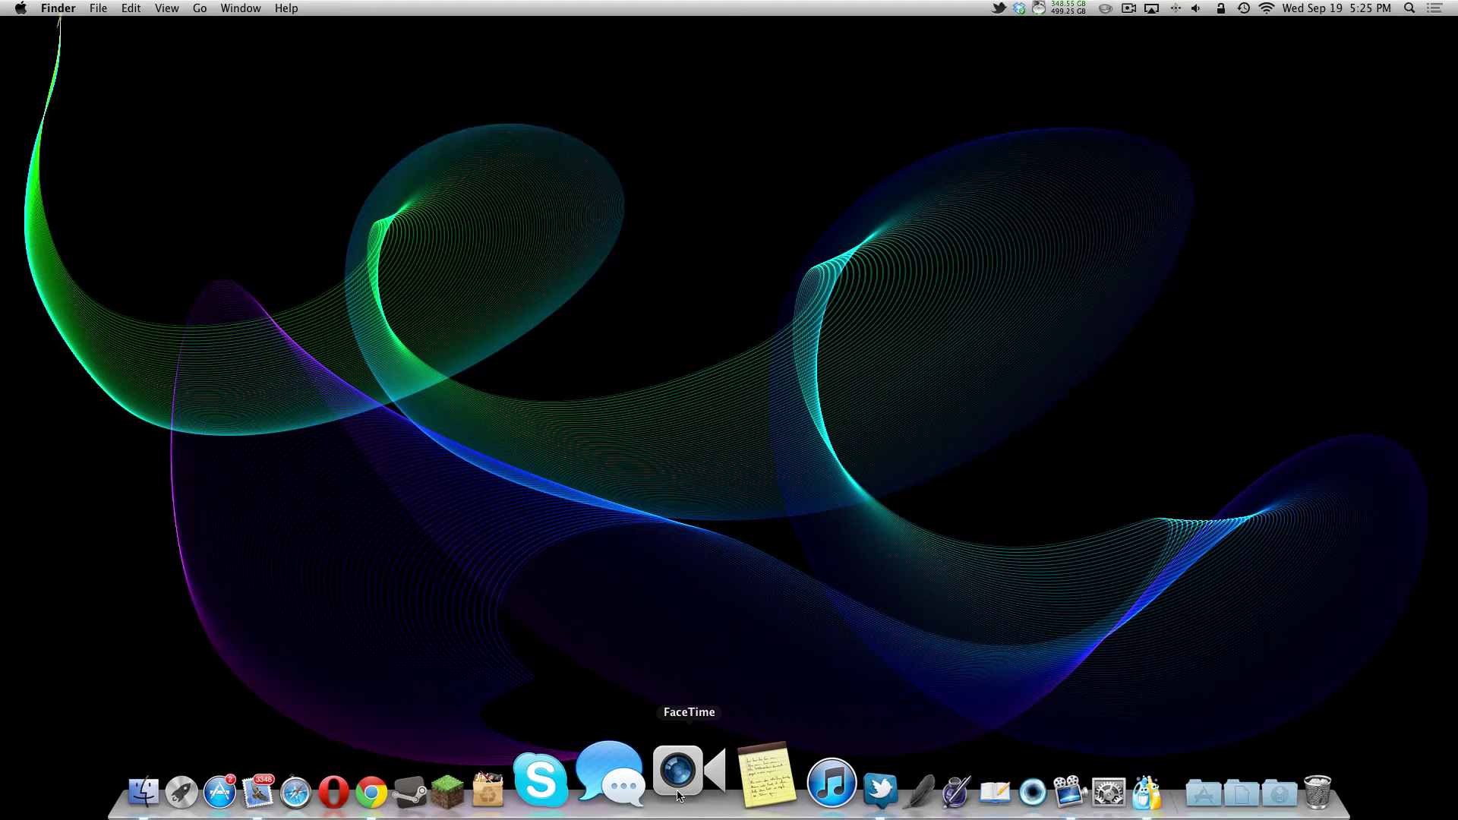
# Step: Open Messages, enter a recipient in the To field, then clear it
pyautogui.click(642, 771)
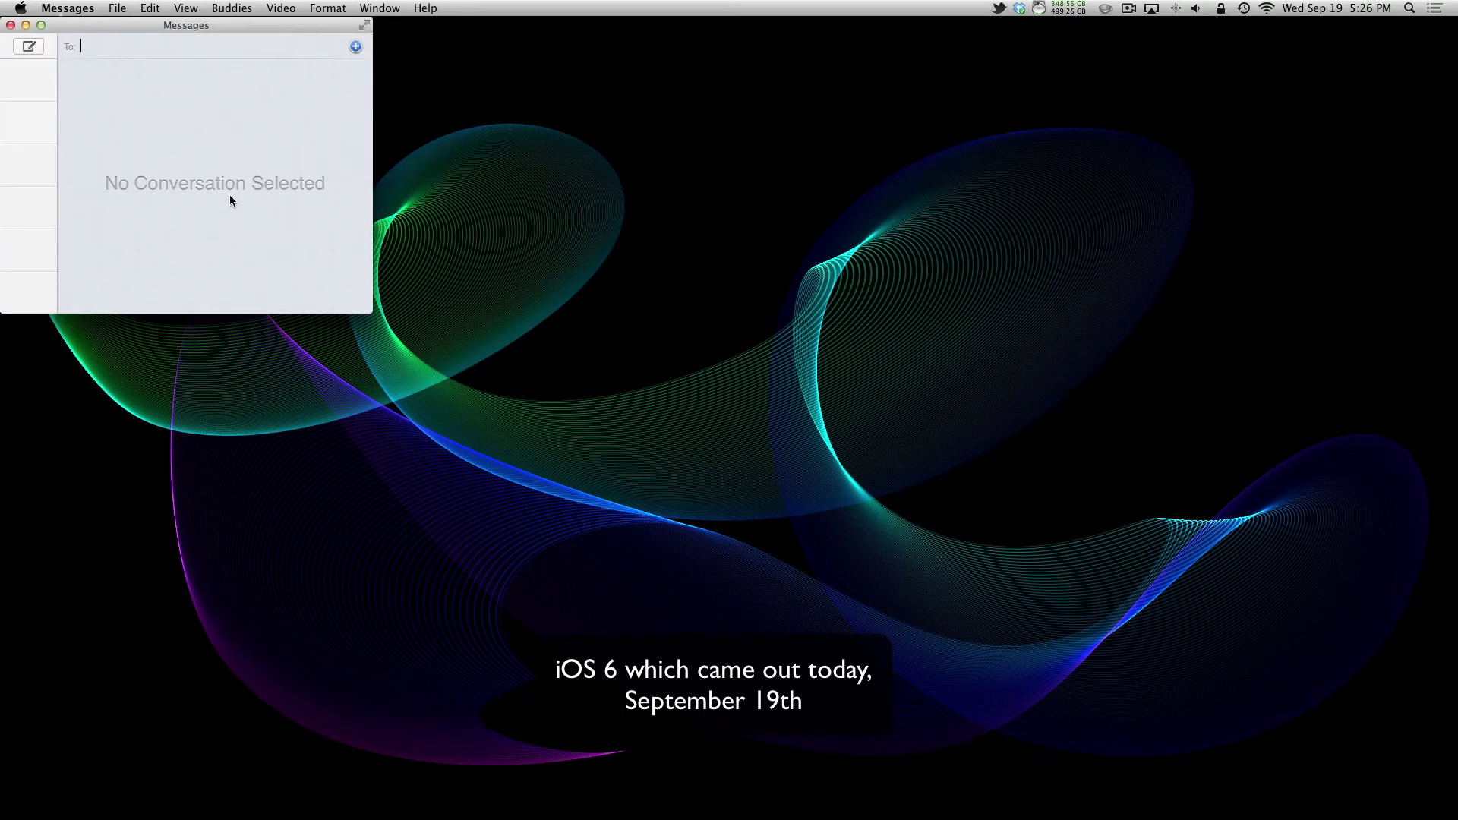
pyautogui.write('mom')
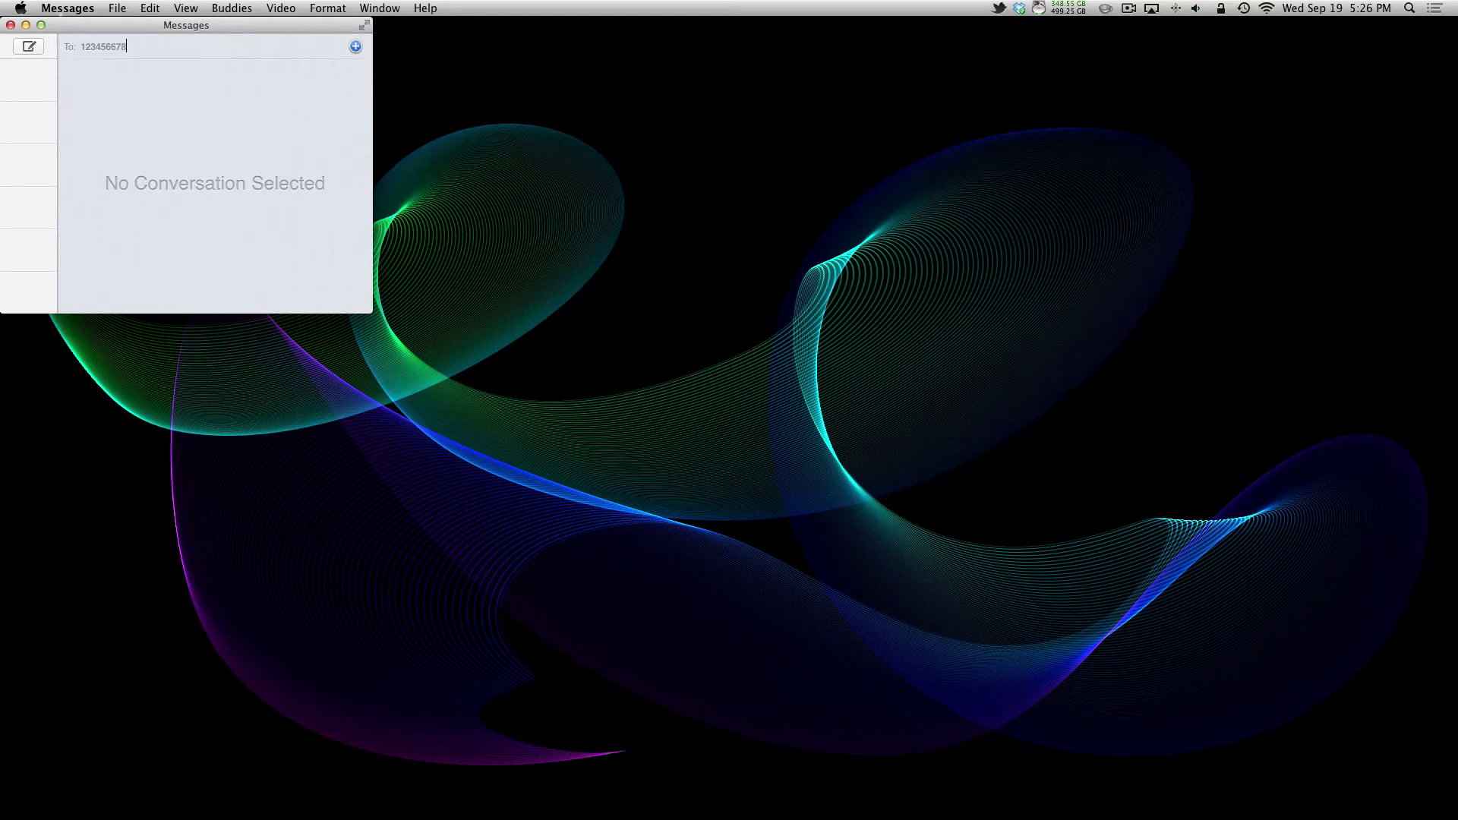
pyautogui.write('9')
pyautogui.press('super+a')
pyautogui.press('BackSpace')
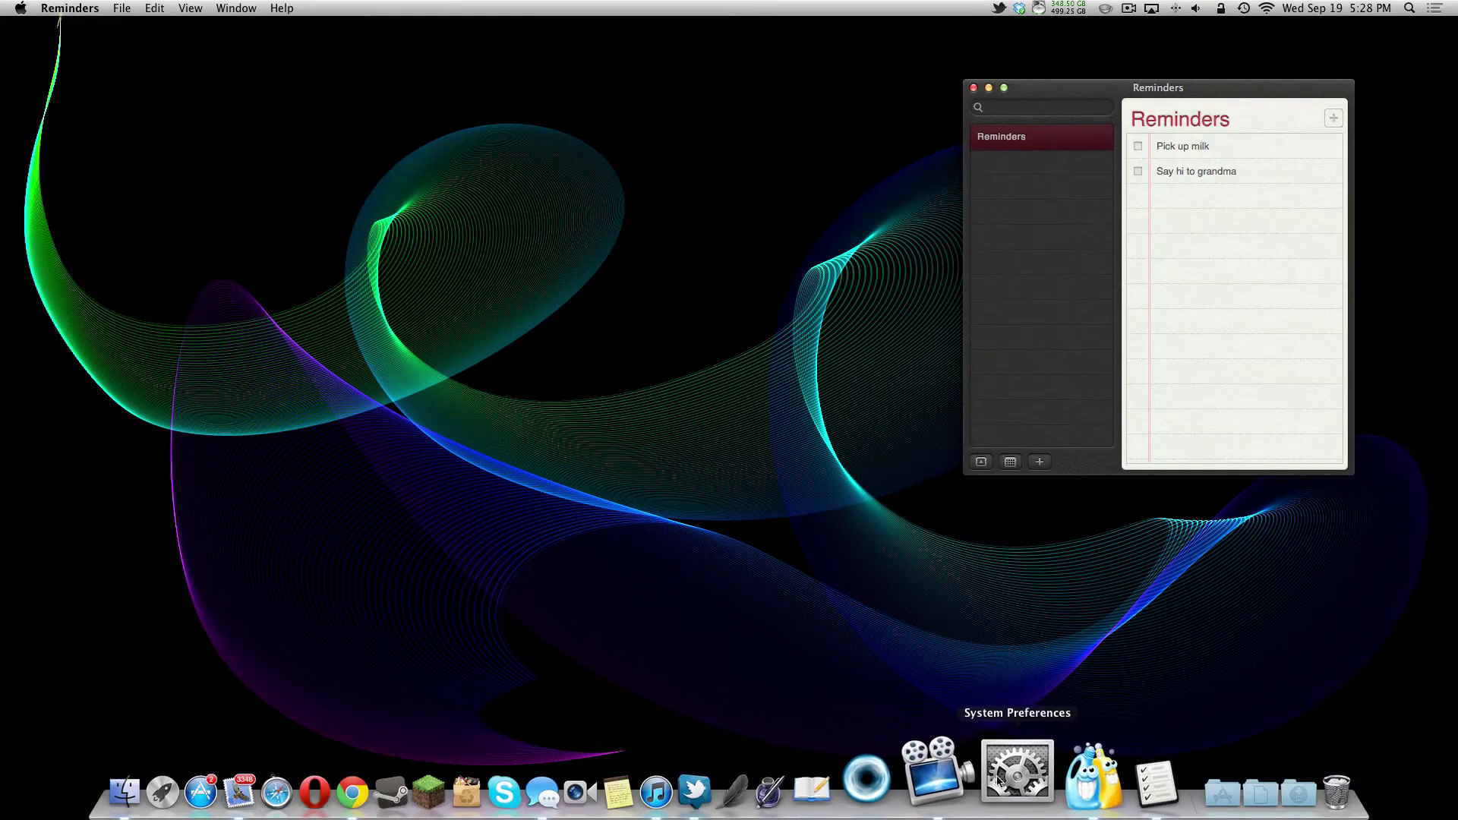
# Step: Add a Facebook account in Mail, Contacts & Calendars, entering the user name and password
pyautogui.click(1016, 775)
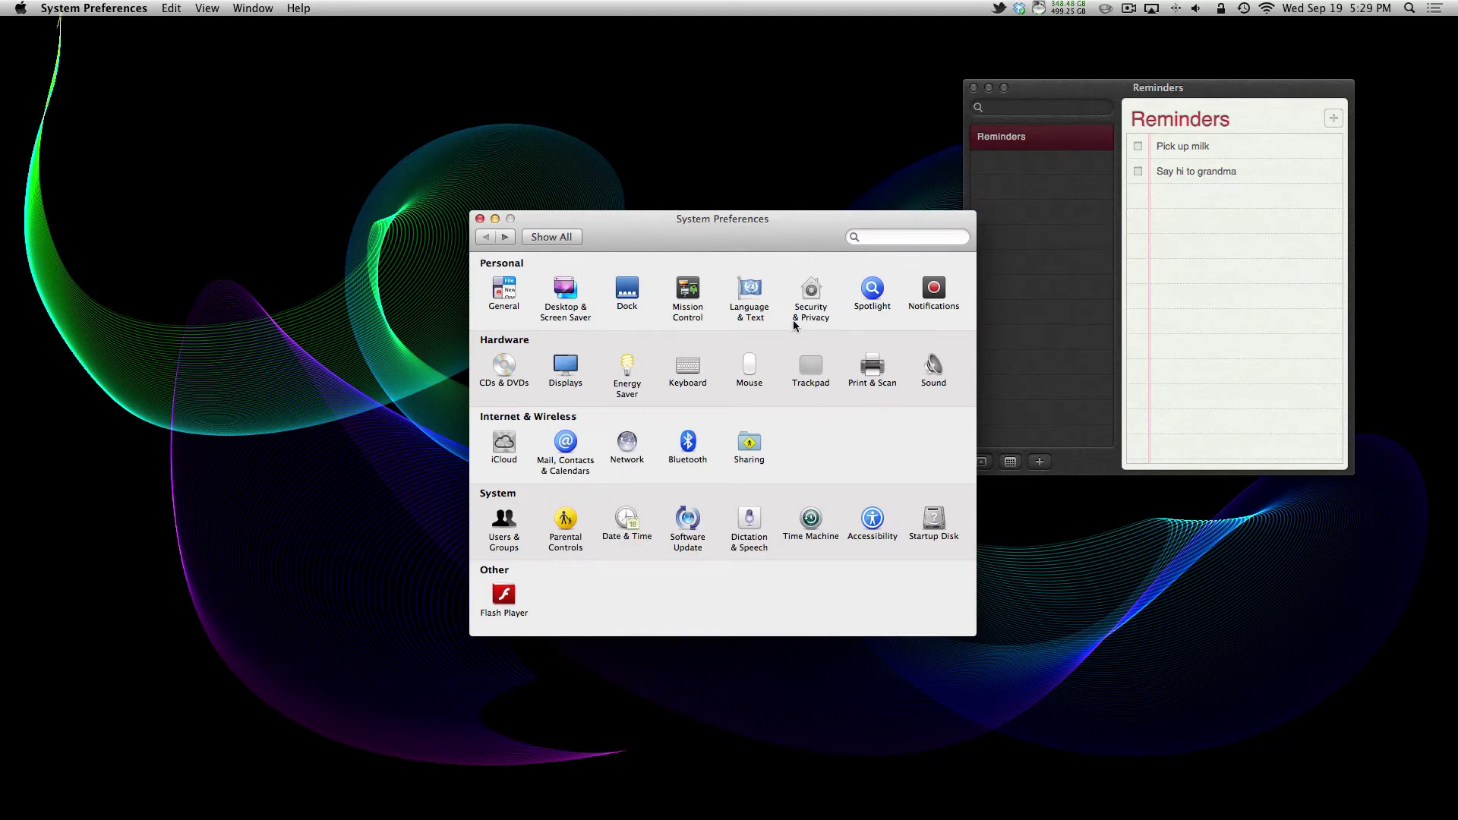
pyautogui.click(580, 463)
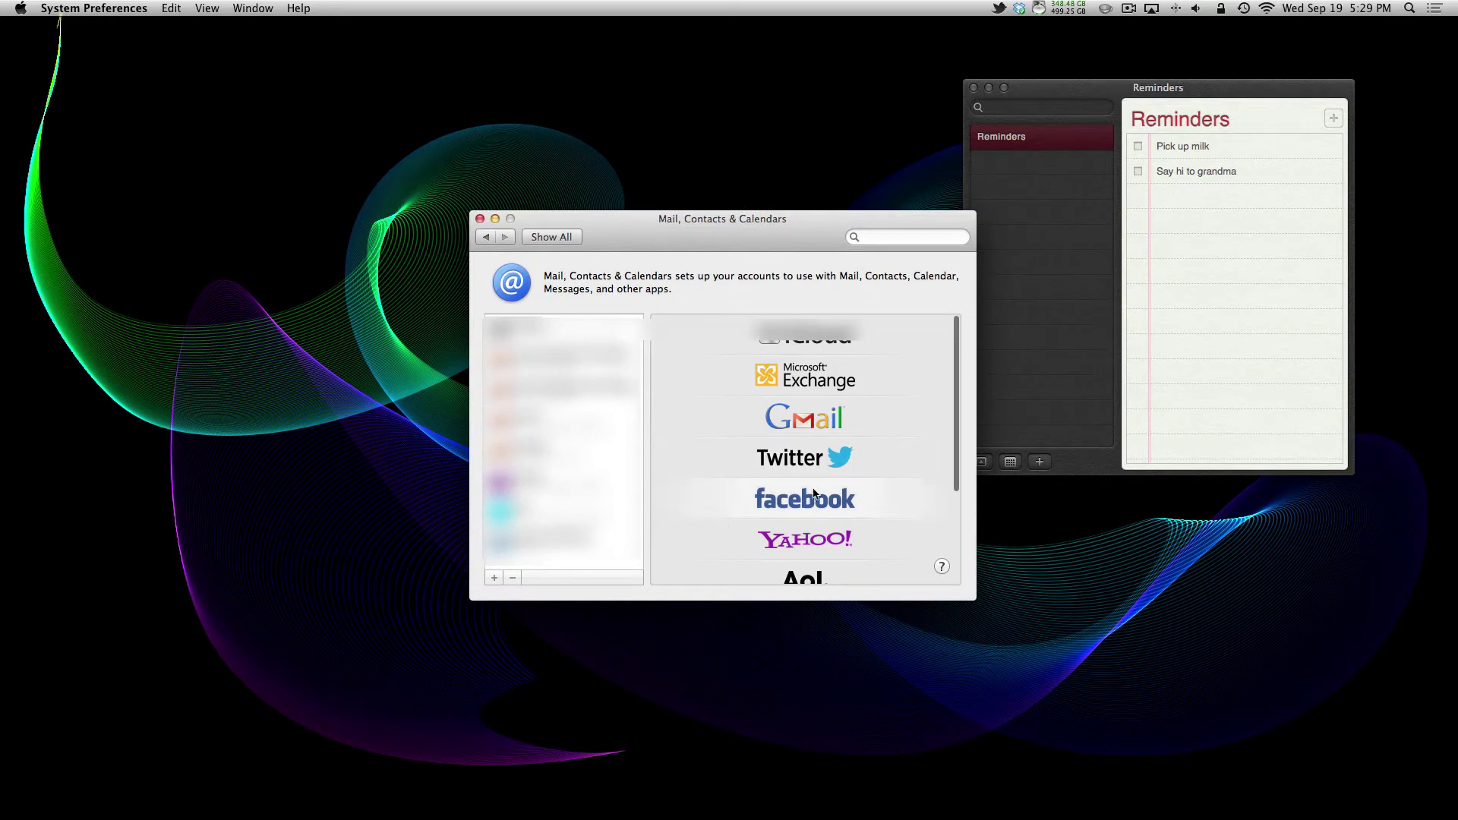
pyautogui.click(814, 494)
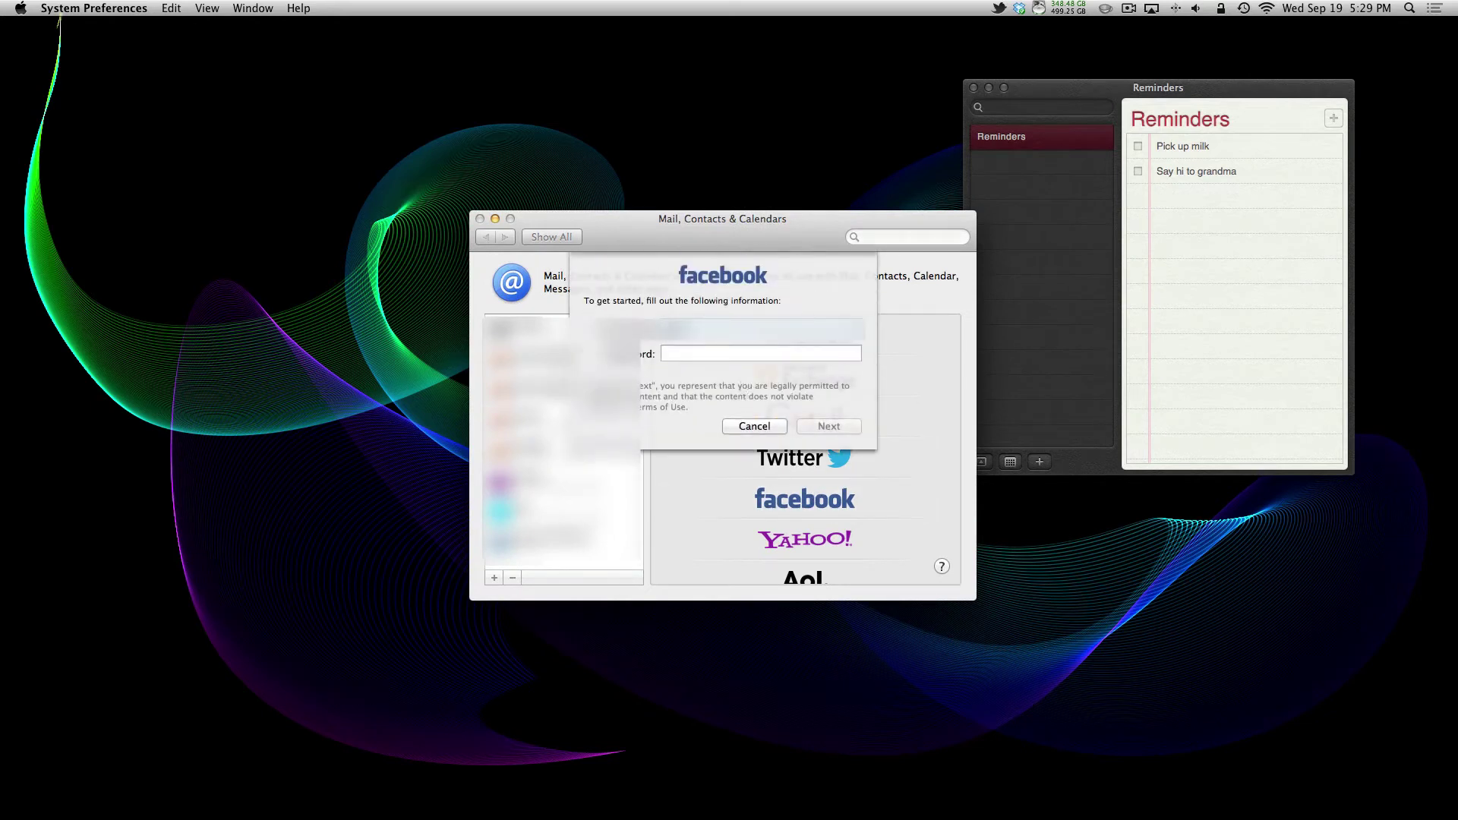
pyautogui.write('user@gmail.com')
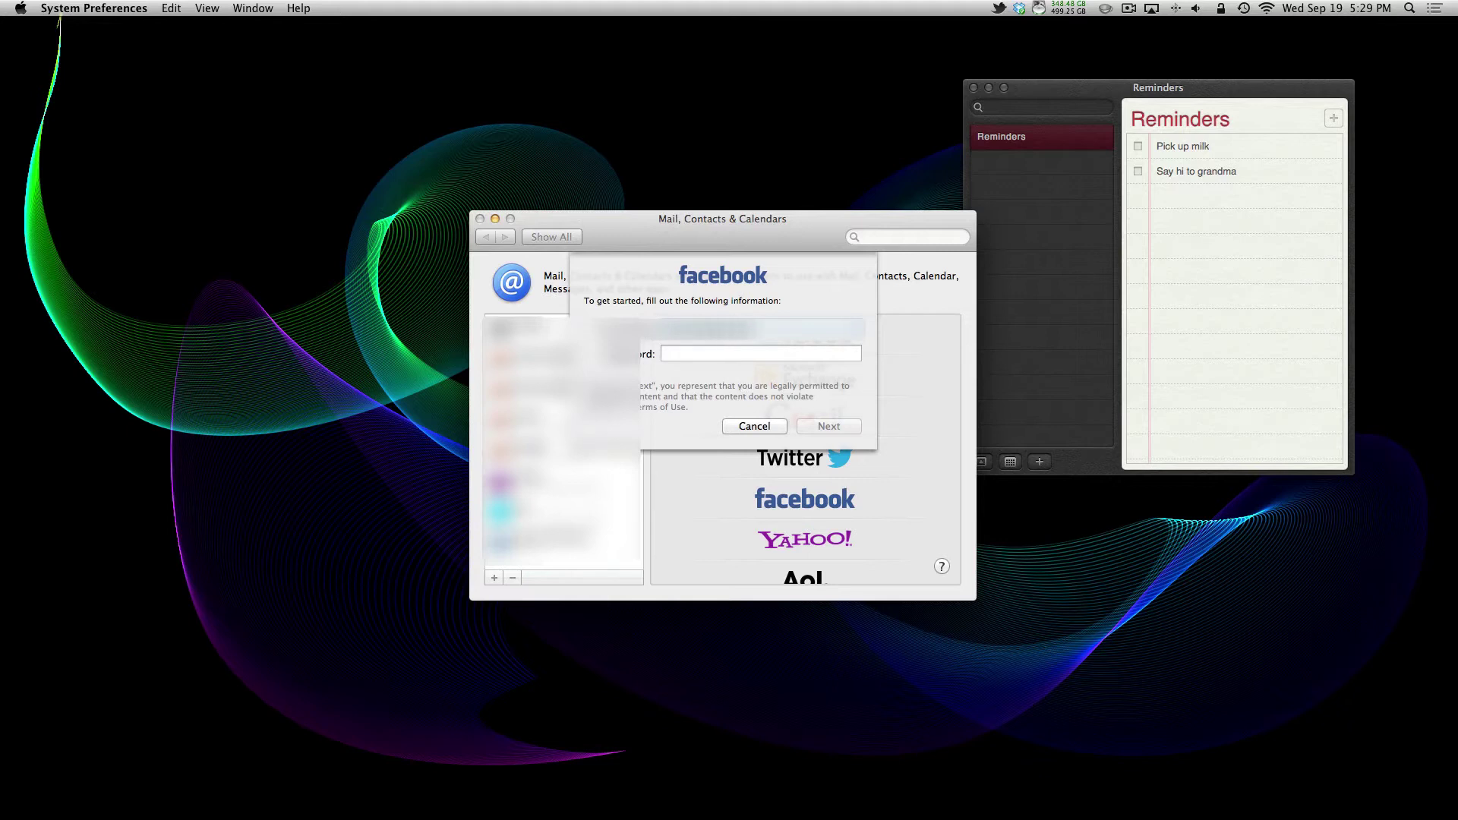
pyautogui.press('Tab')
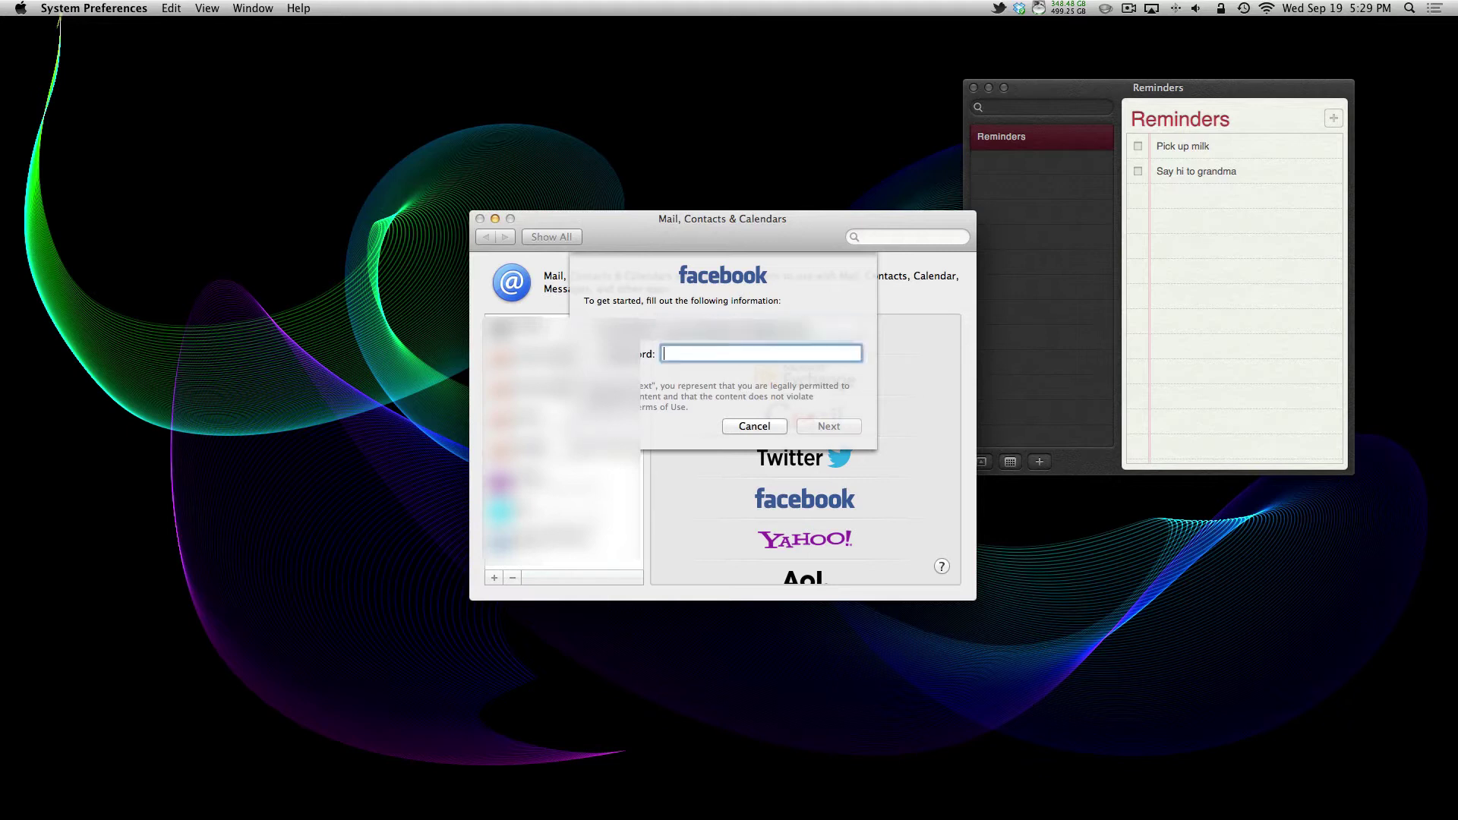
pyautogui.write('pa•••••••••••••')
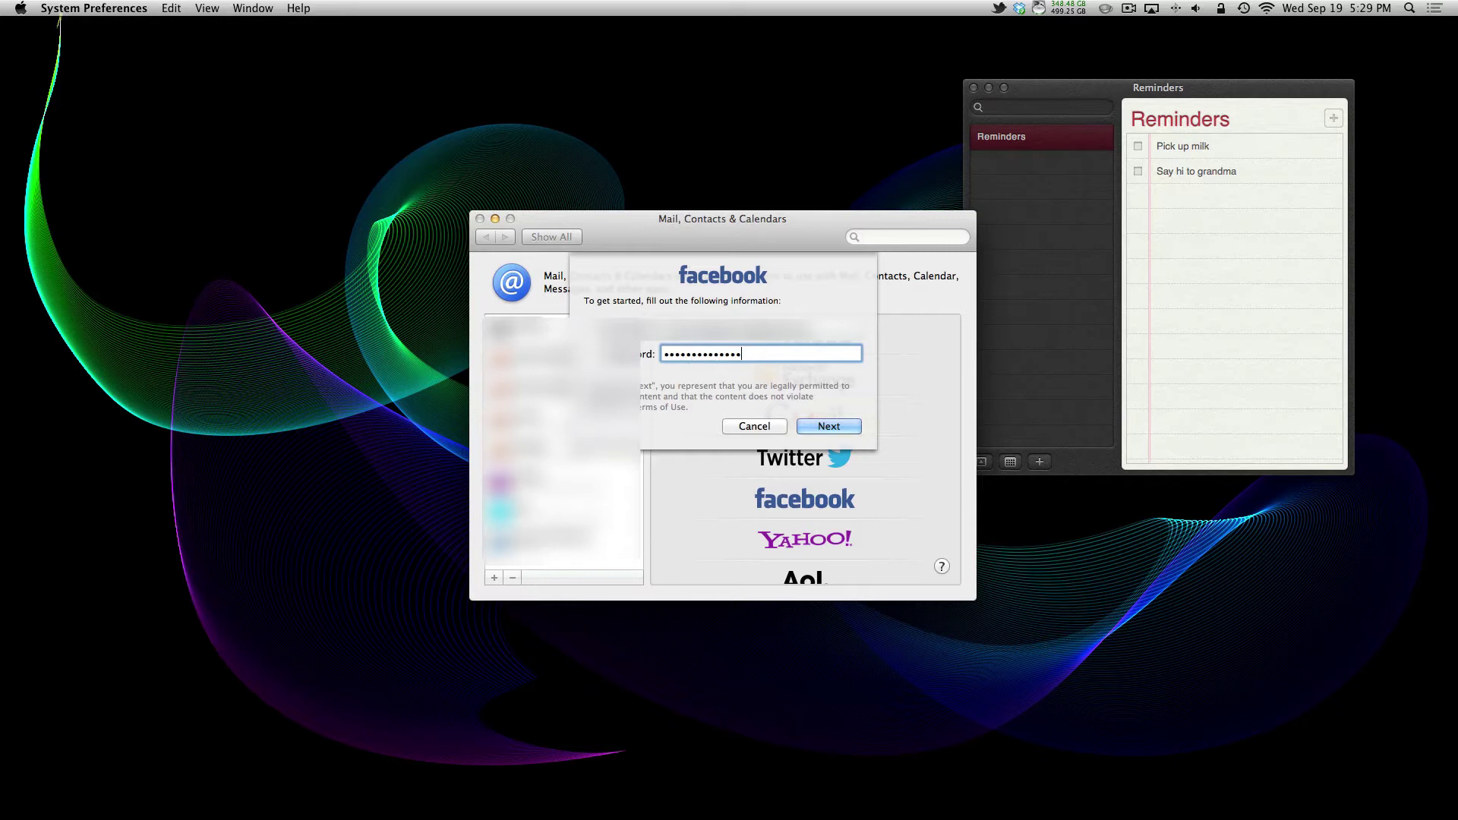
pyautogui.press('Return')
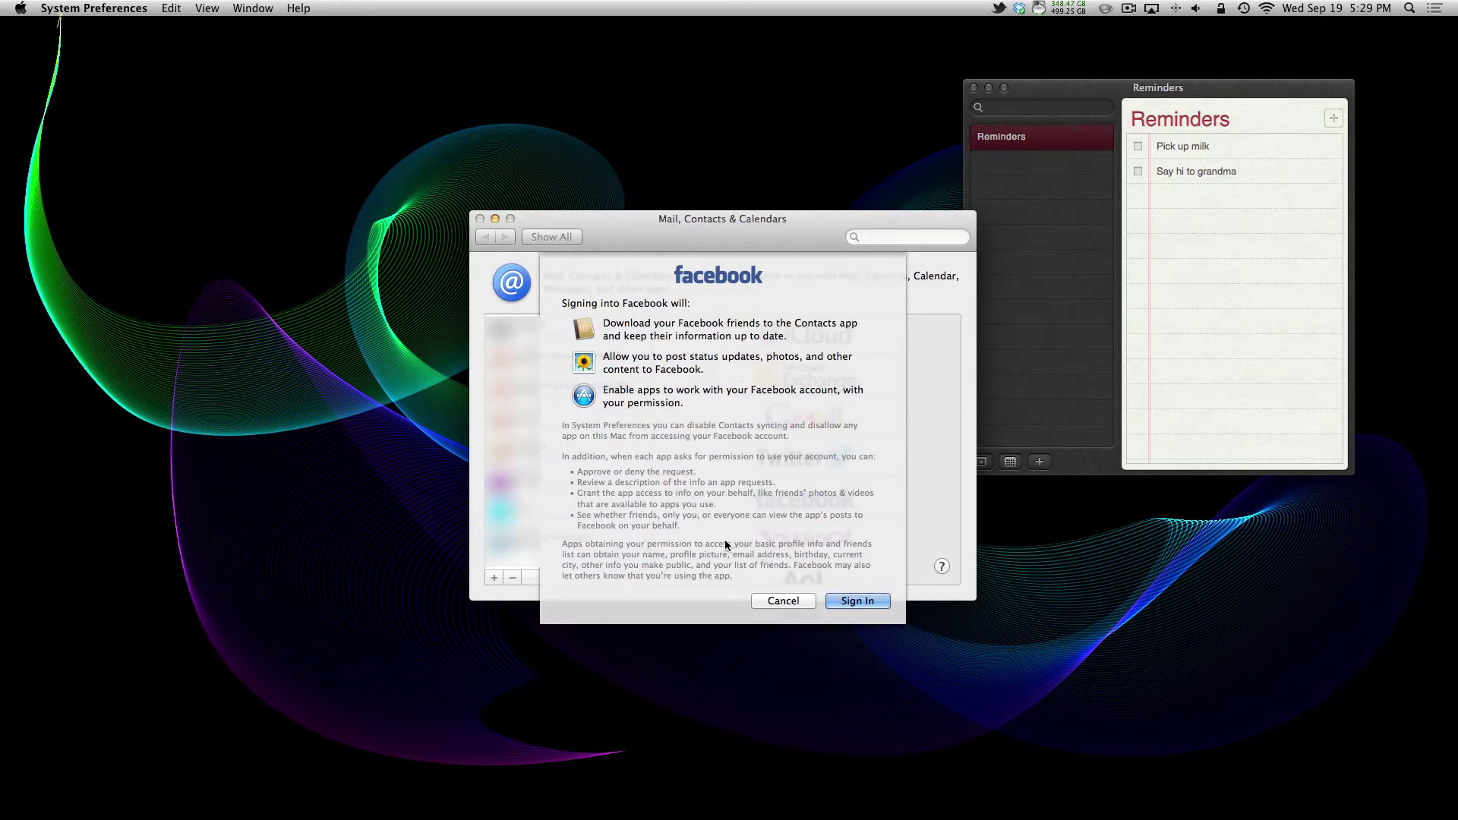
pyautogui.click(844, 603)
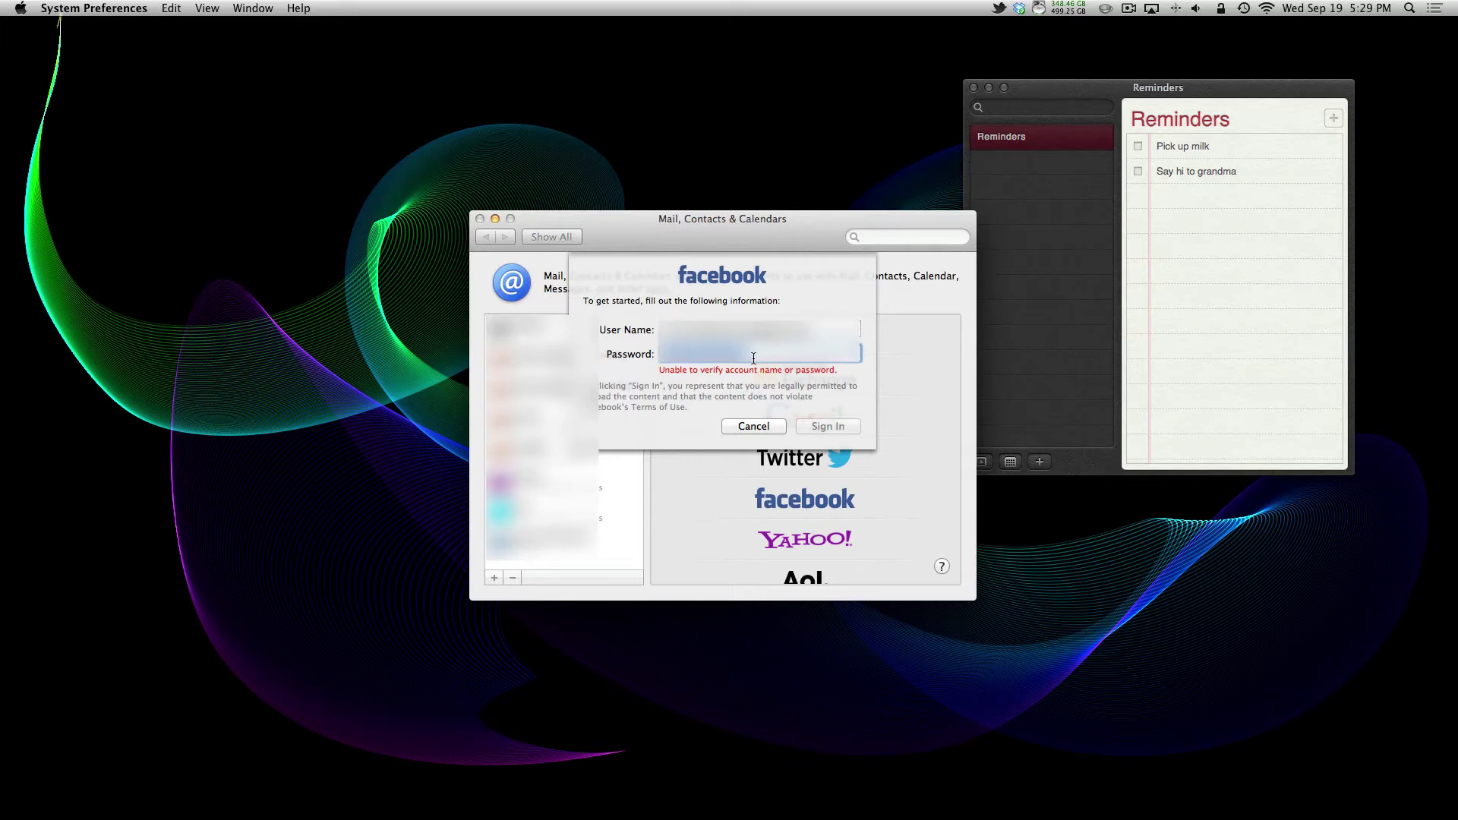
pyautogui.write('•')
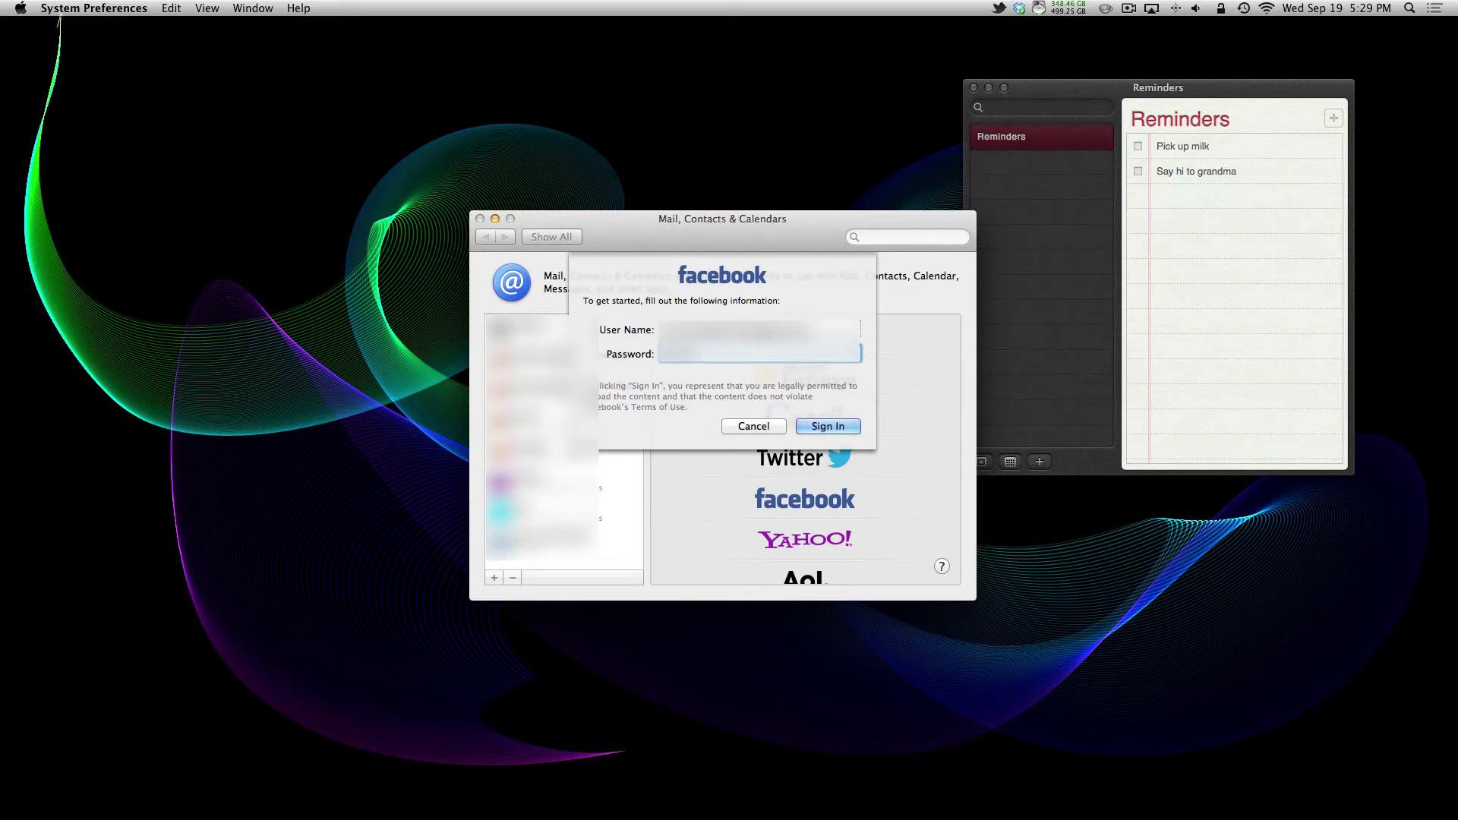
# Step: Complete the Facebook sign-in, then view the new account's Details and cancel
pyautogui.press('Return')
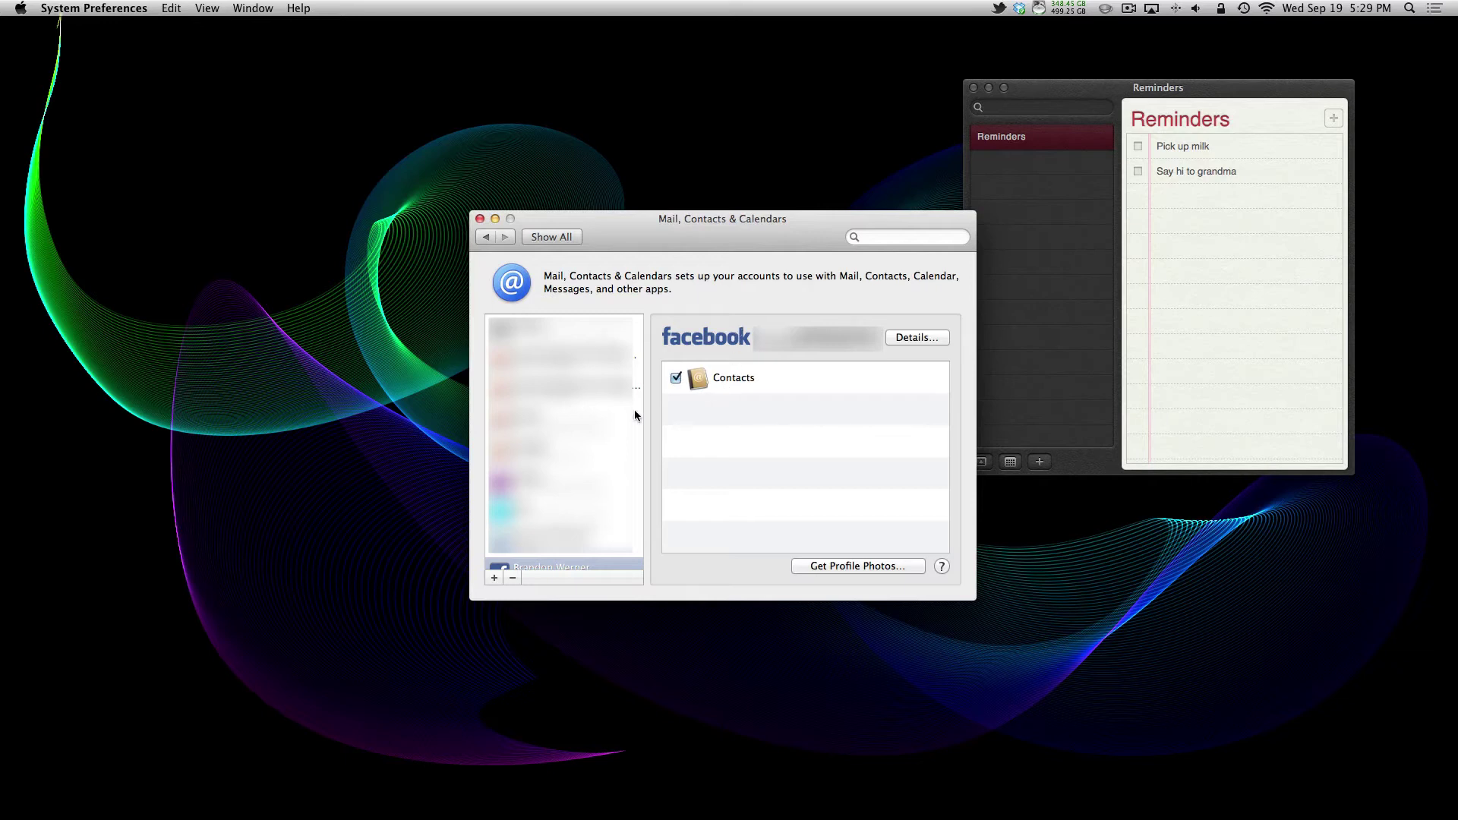
pyautogui.scroll(-2, 562, 447)
pyautogui.scroll(-1, 570, 471)
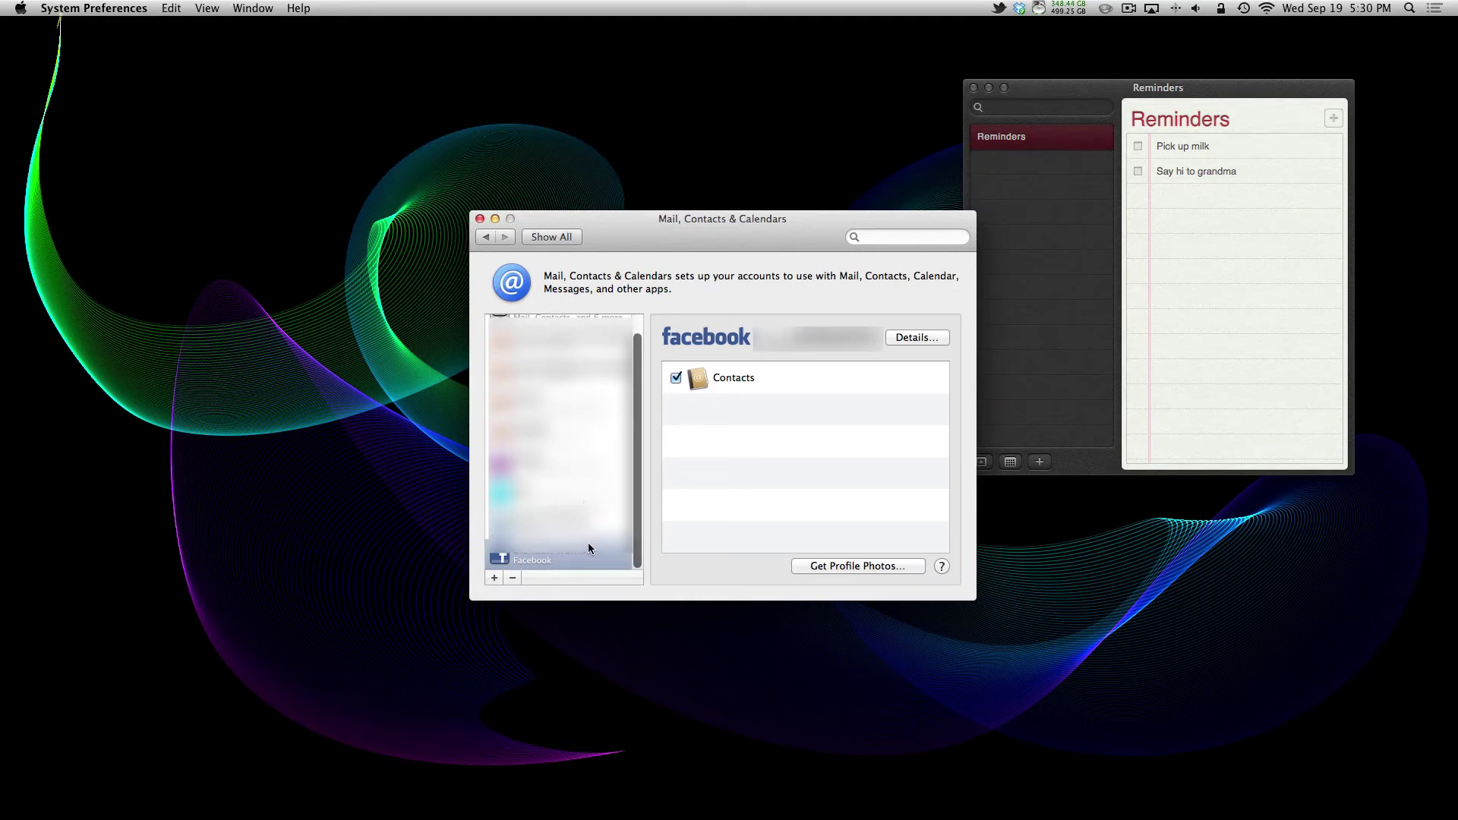
pyautogui.click(903, 339)
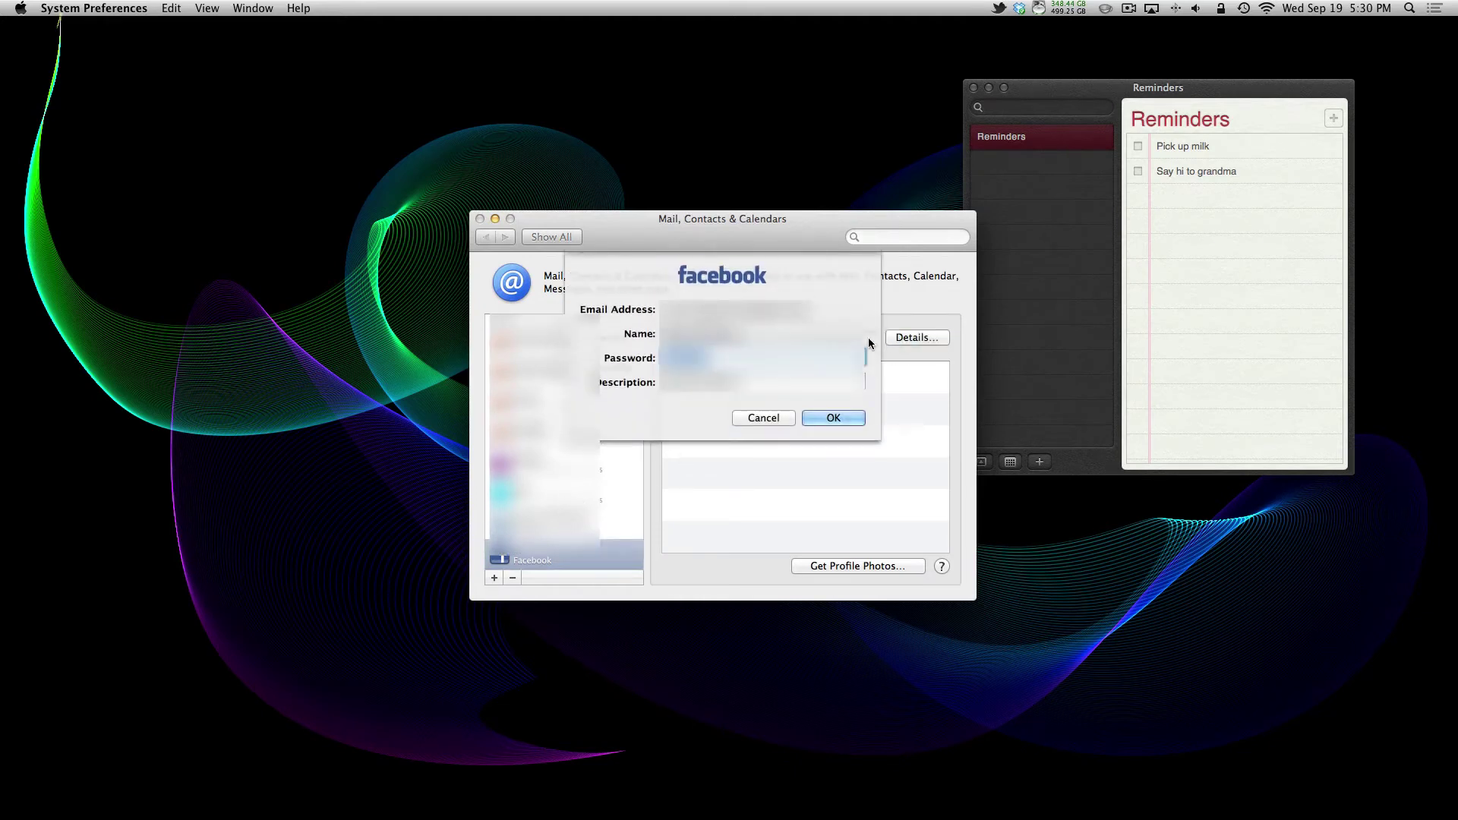
pyautogui.click(763, 420)
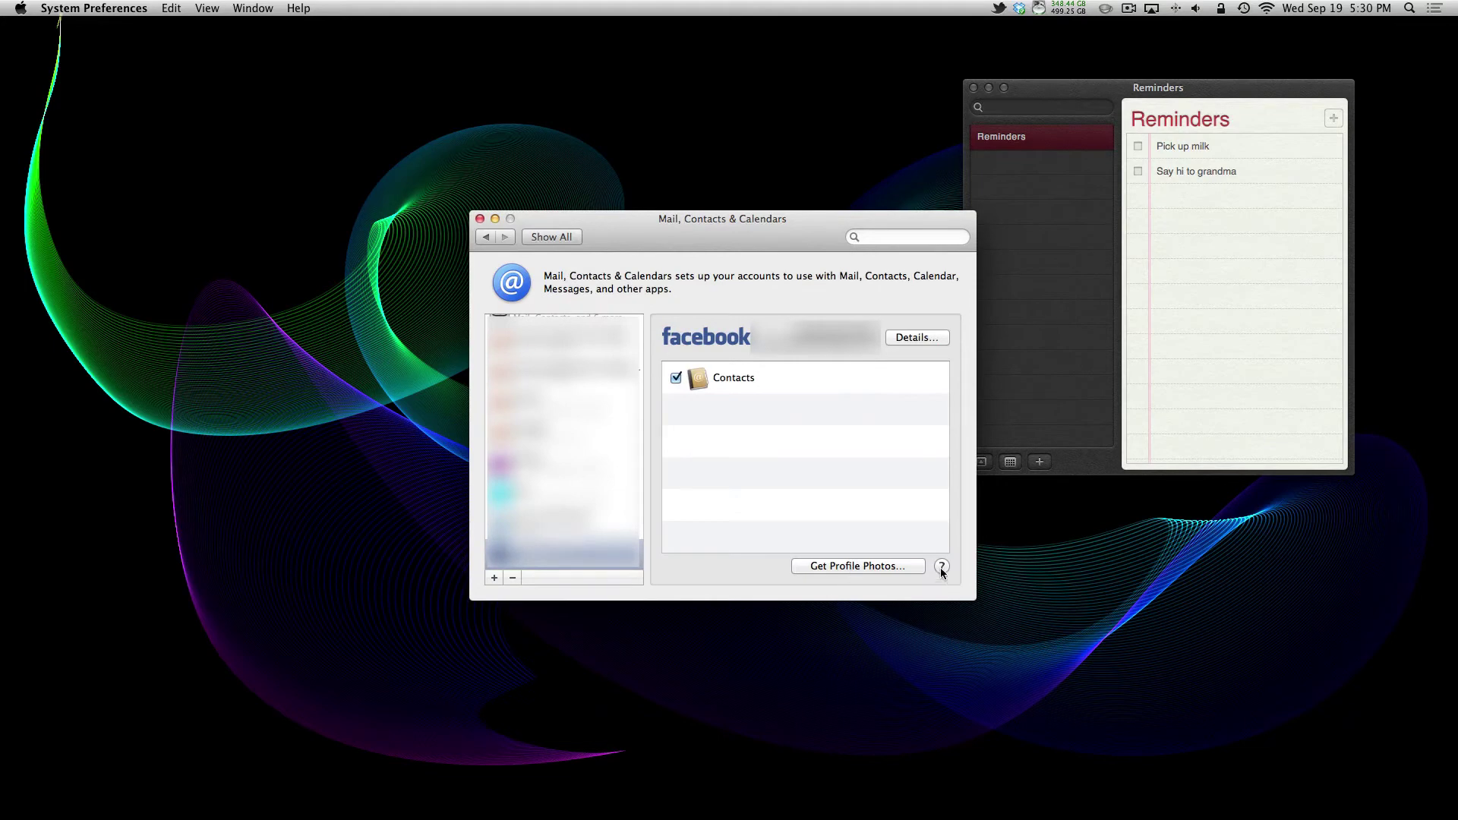
# Step: Close System Preferences, then post 'Testing from OS X. Love the update so far :)' to Facebook Friends
pyautogui.click(480, 220)
pyautogui.press('super+q')
pyautogui.click(1435, 8)
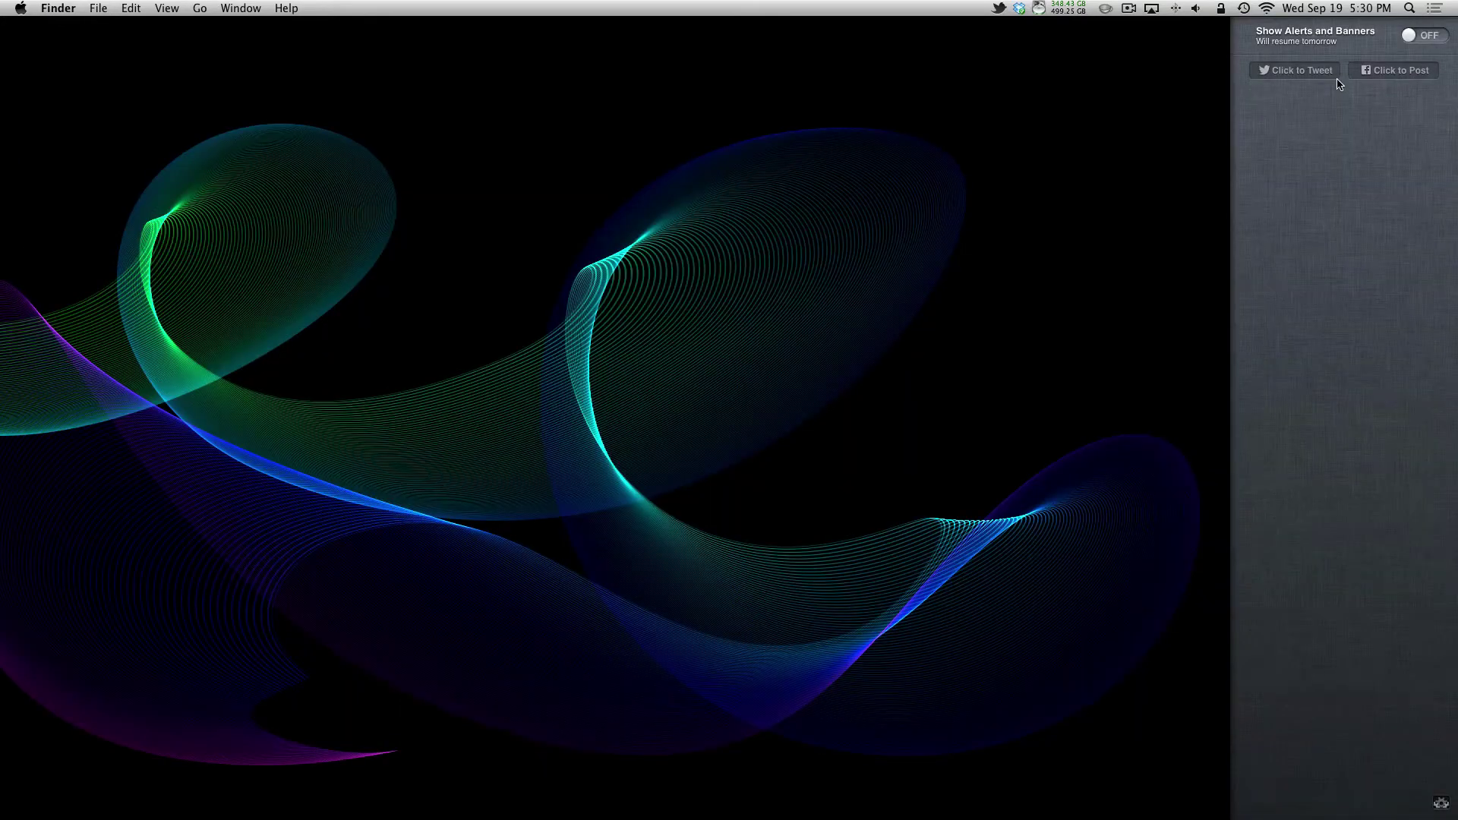
pyautogui.click(1382, 76)
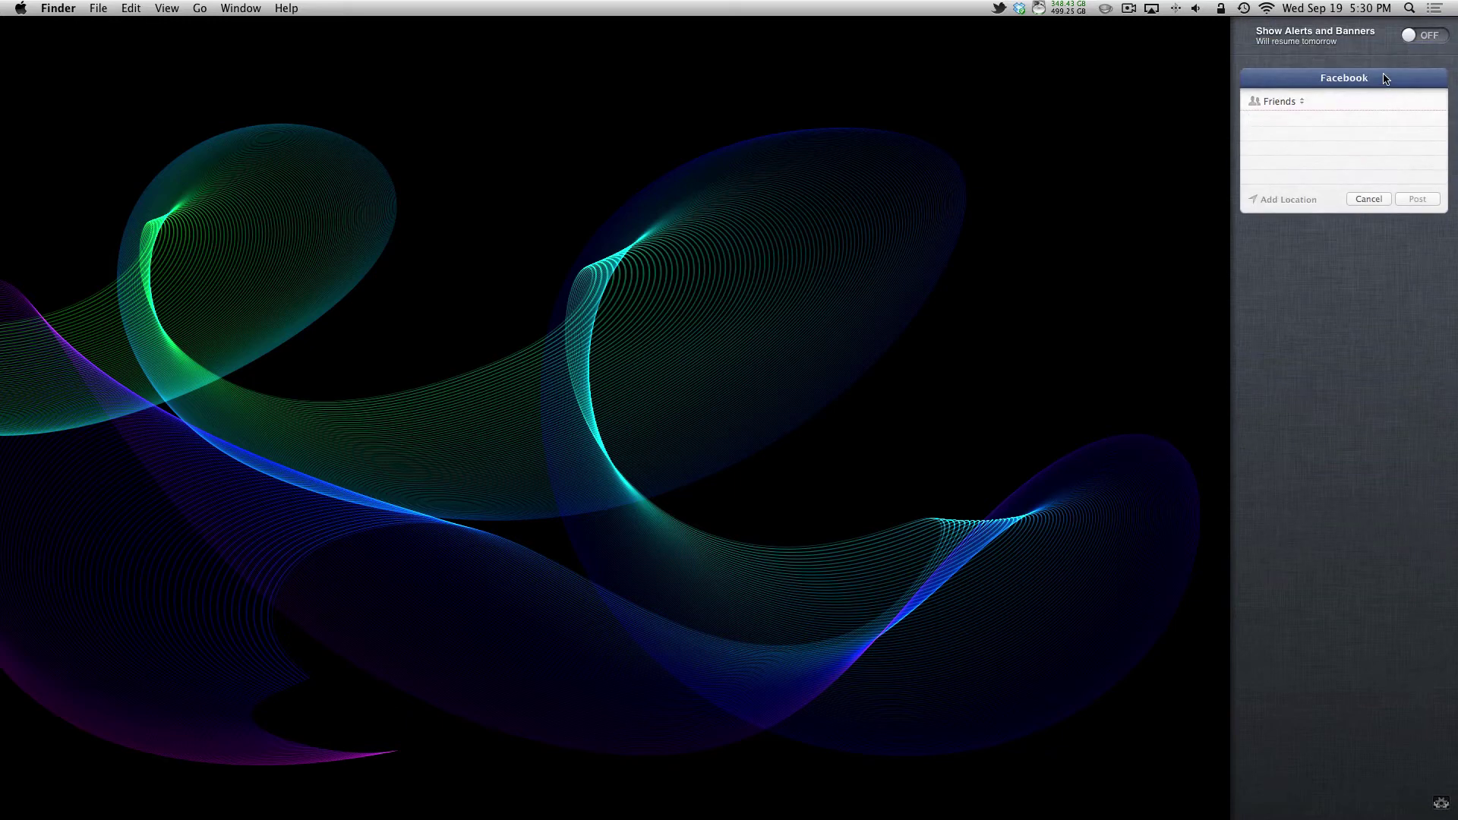
pyautogui.write('Testing from OS X. Love the update so fare')
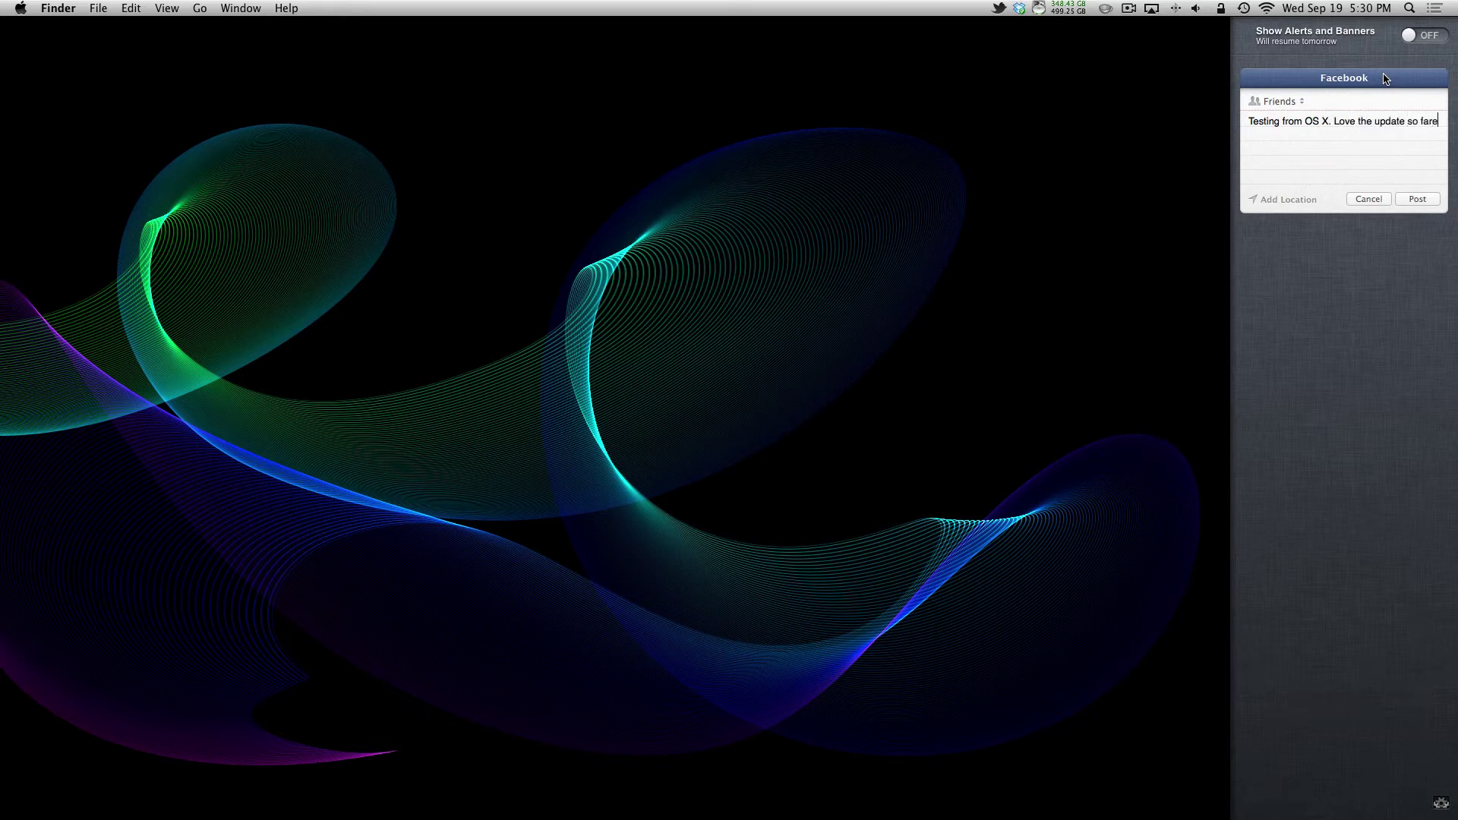
pyautogui.write(':)')
pyautogui.click(1285, 104)
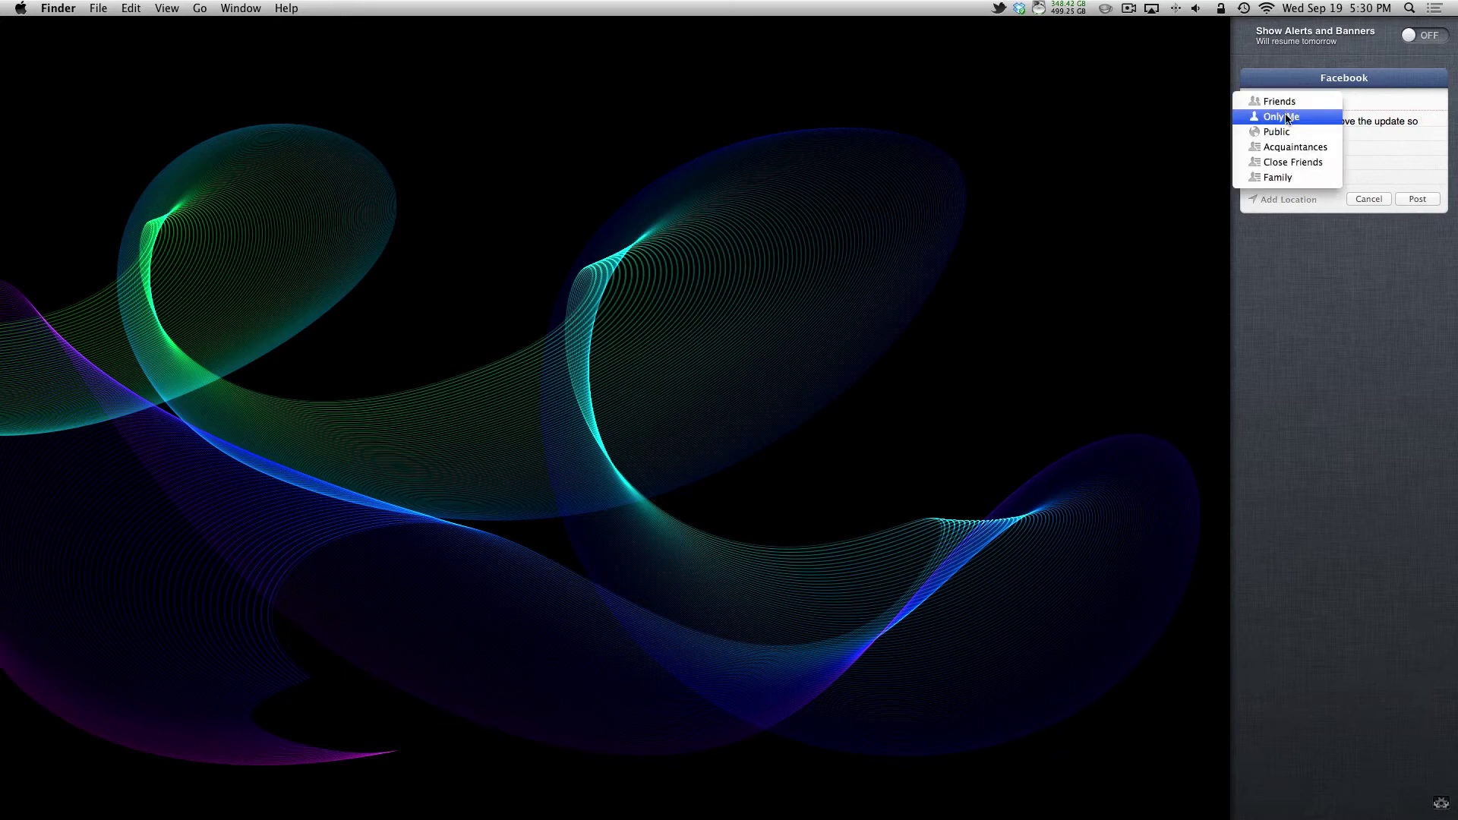
pyautogui.click(1379, 159)
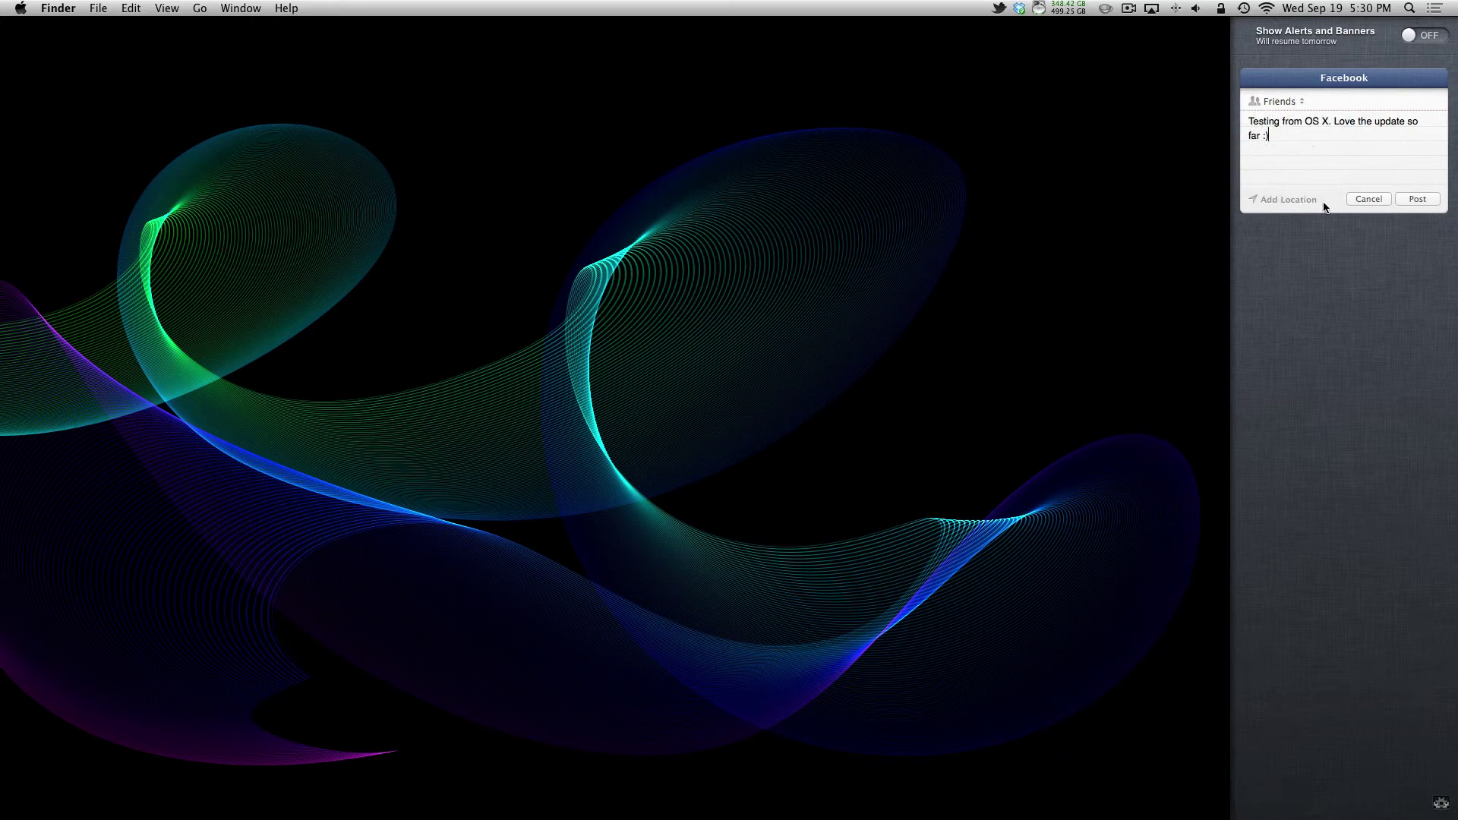
pyautogui.click(1418, 199)
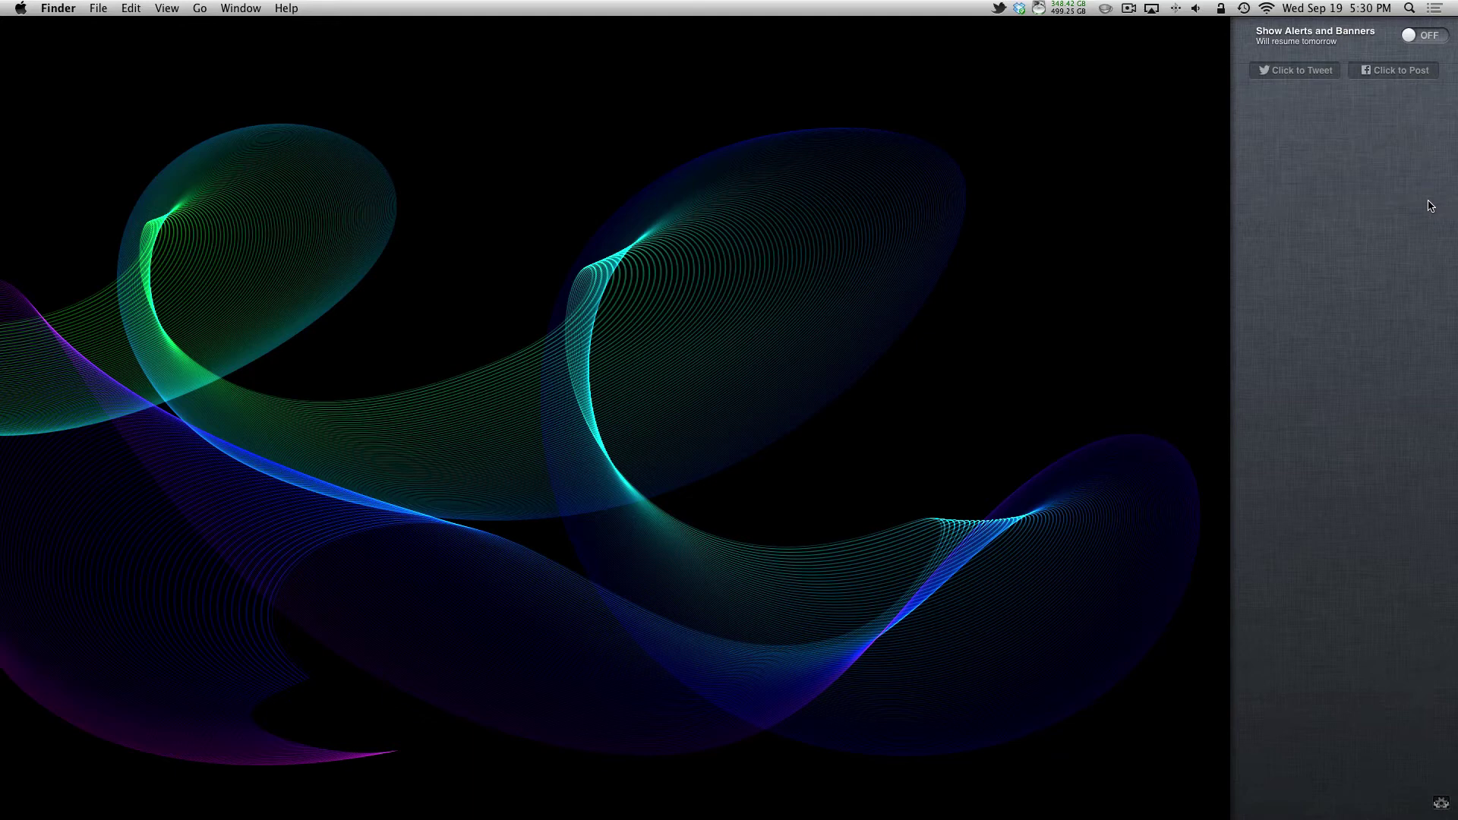
# Step: Dismiss Notification Center and open the dog photo victor.JPG in Preview
pyautogui.click(1016, 145)
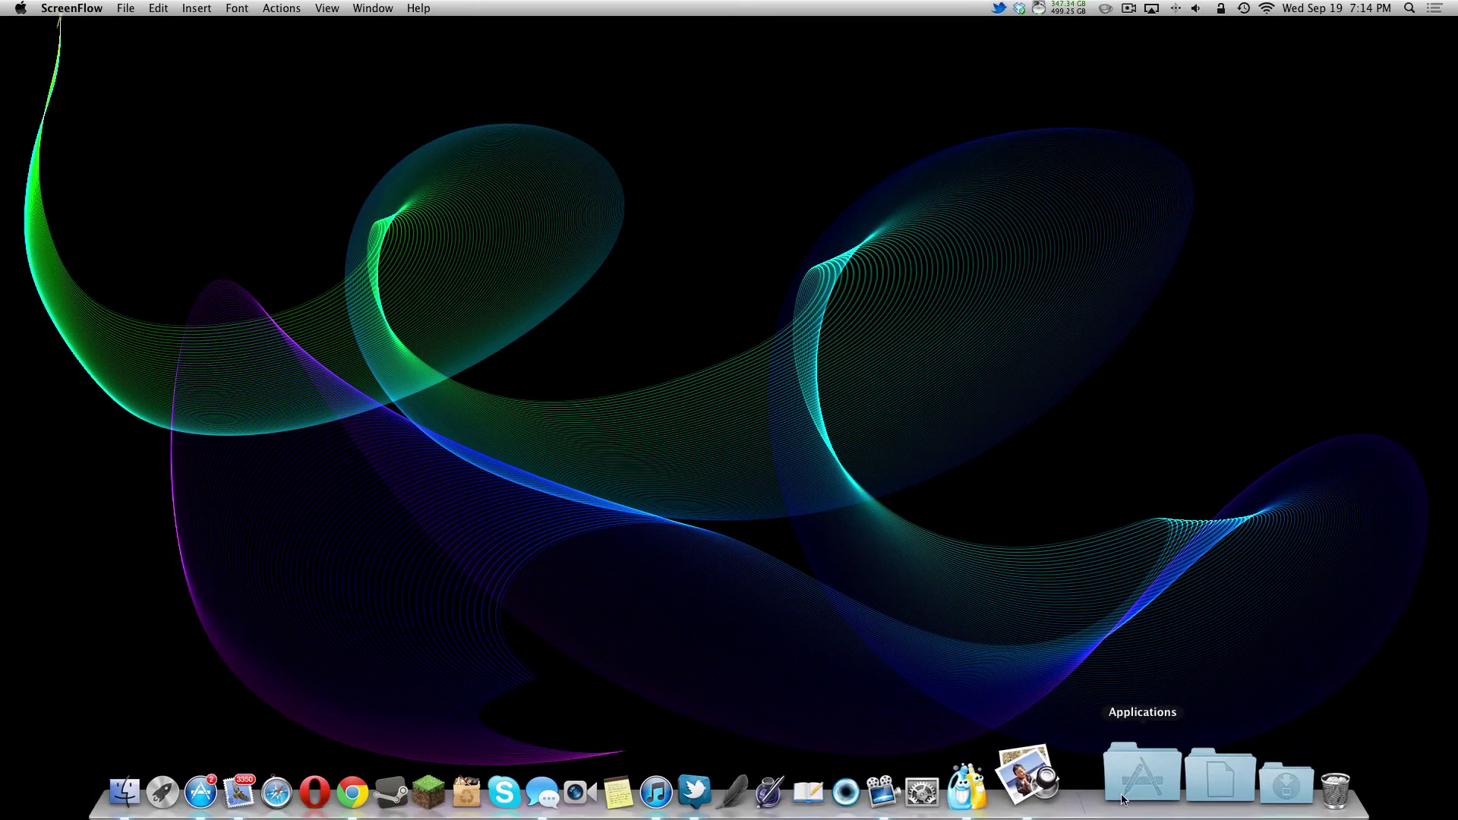
pyautogui.click(1068, 759)
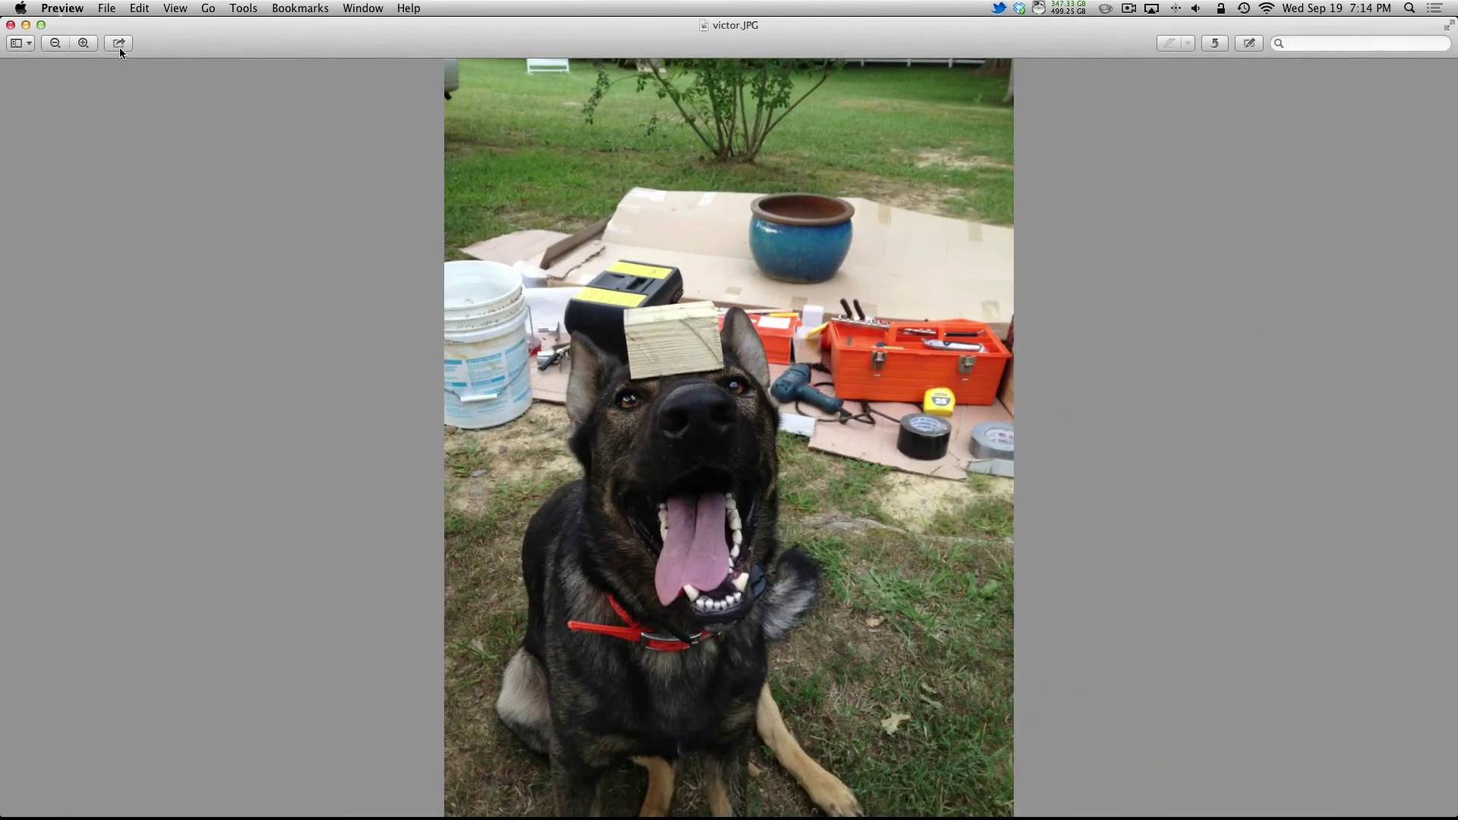
pyautogui.click(119, 46)
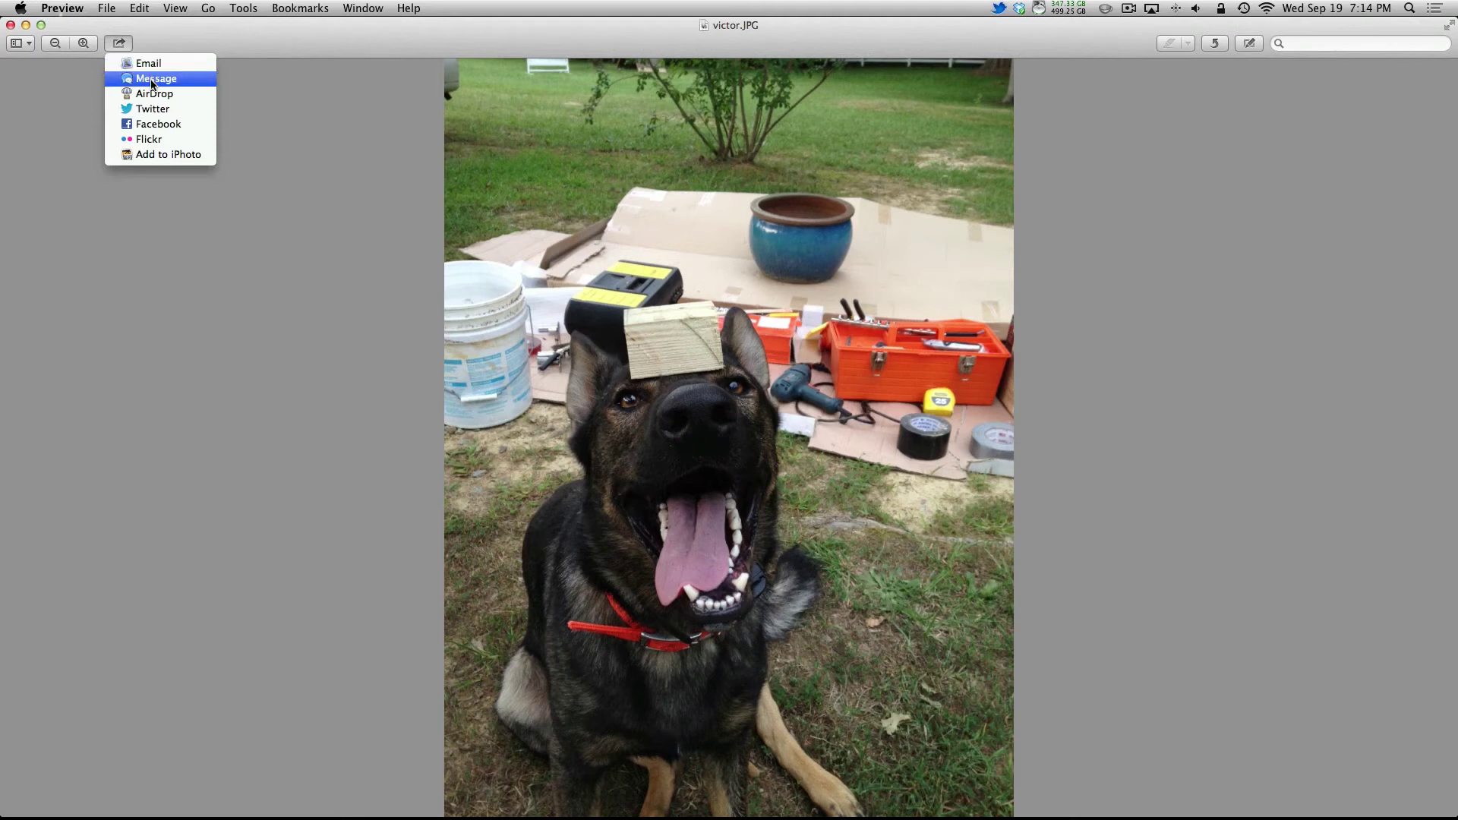
# Step: Post the photo to the Facebook Wall for Friends with the caption 'PUPPY!!!!'
pyautogui.click(173, 123)
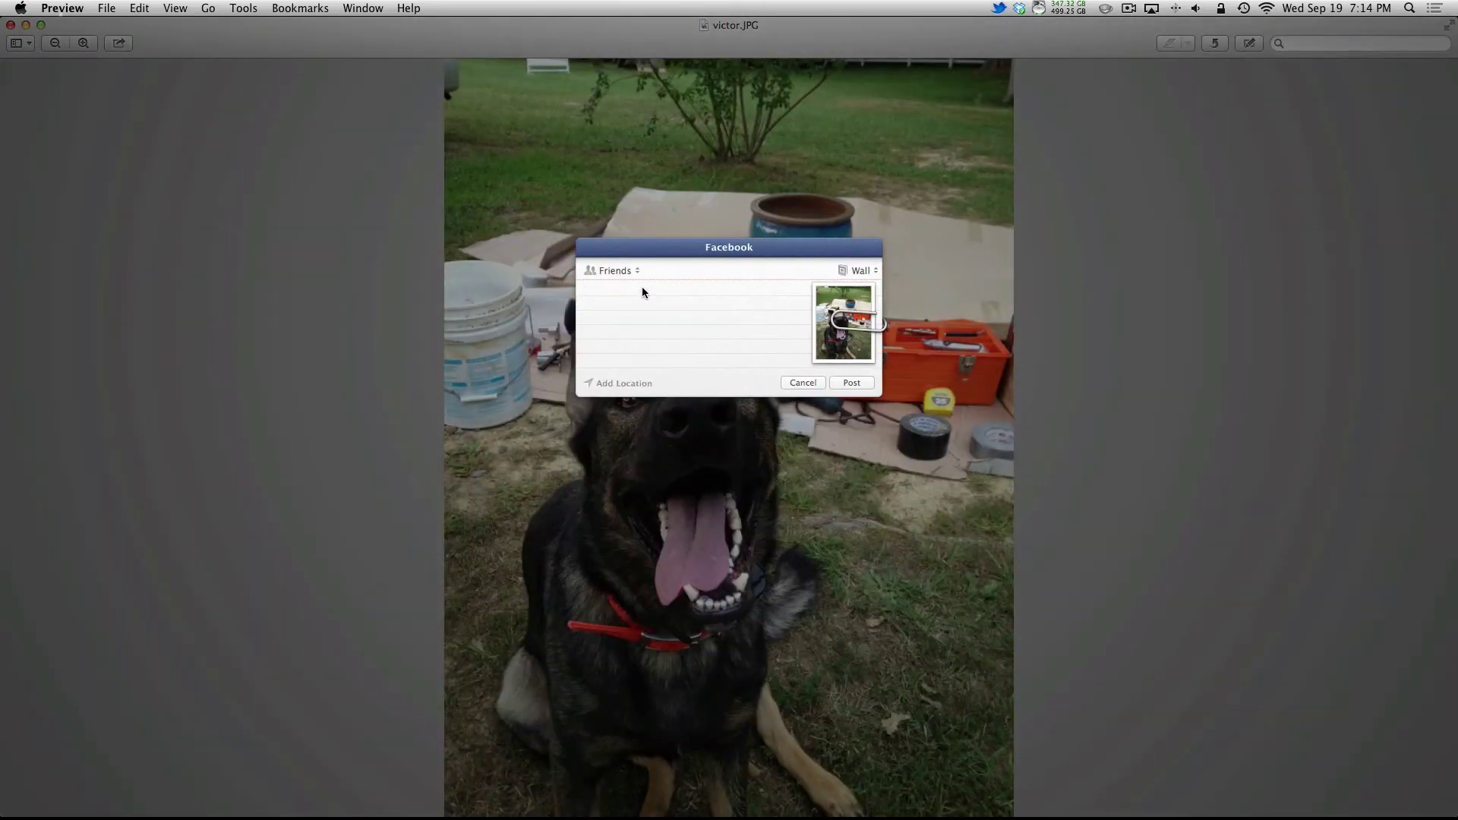
pyautogui.write('PUPPY!!!!')
pyautogui.click(861, 270)
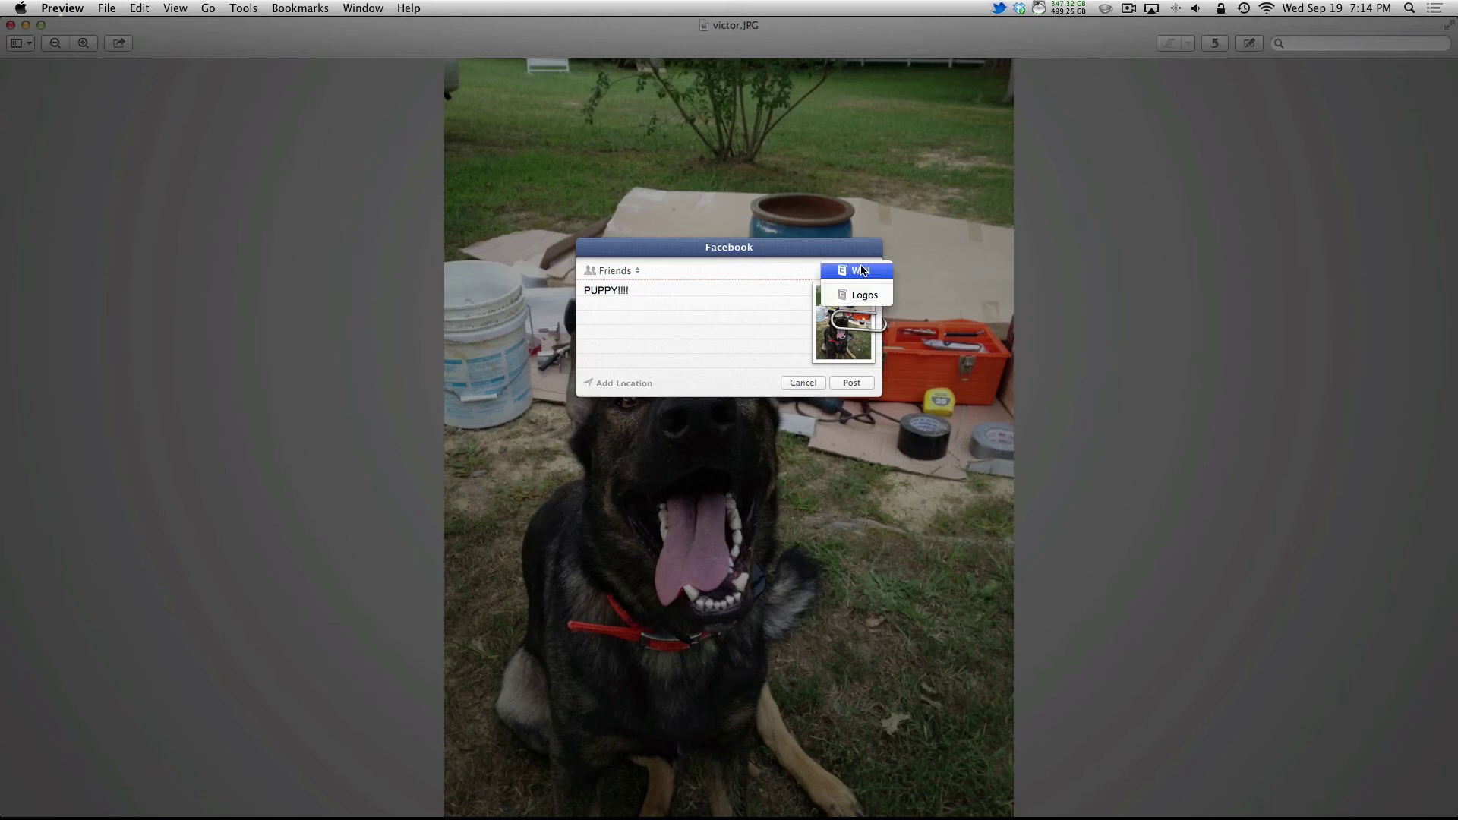
pyautogui.click(772, 289)
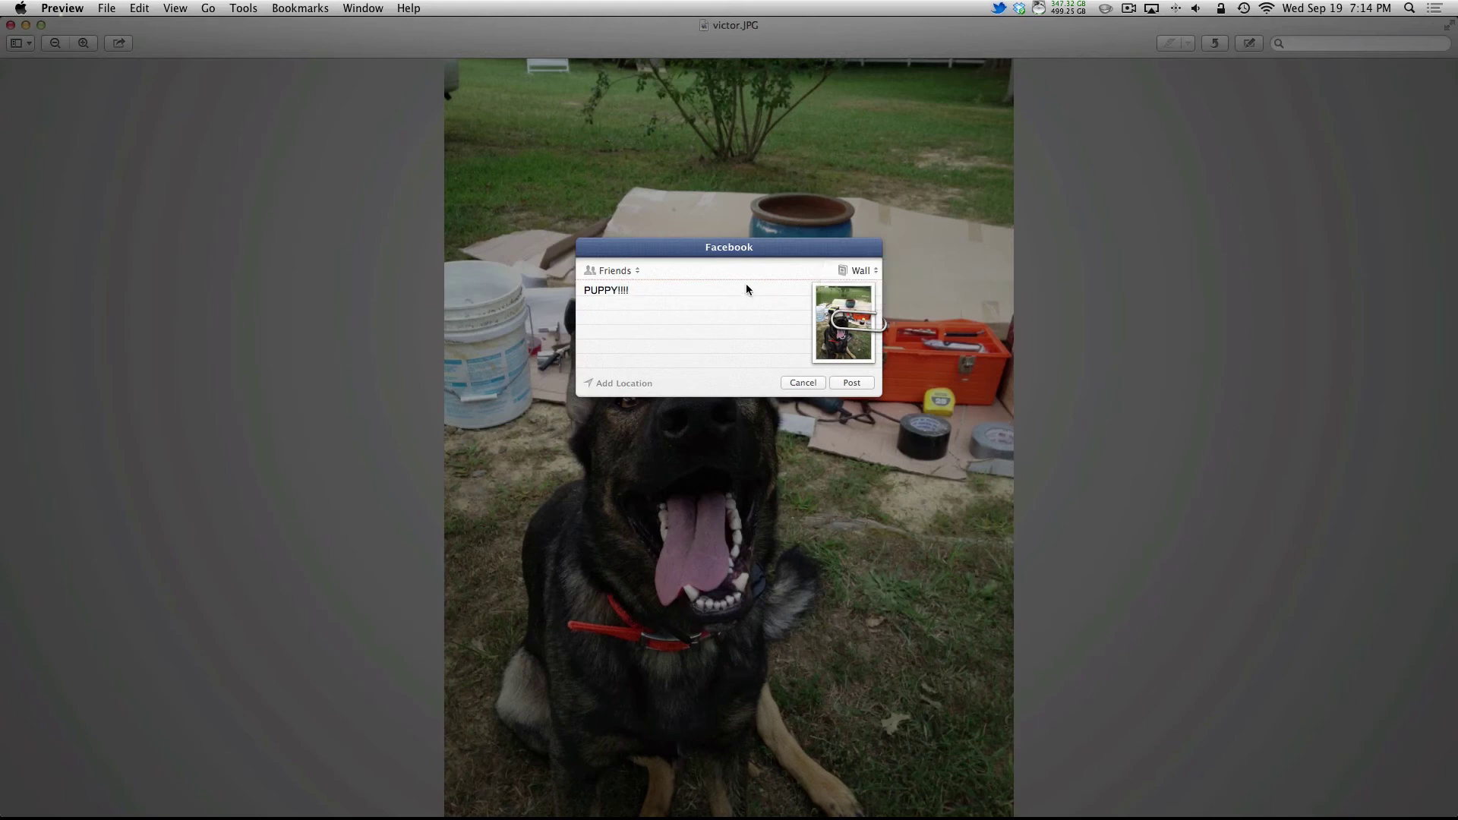
pyautogui.click(627, 271)
pyautogui.click(699, 312)
pyautogui.click(851, 382)
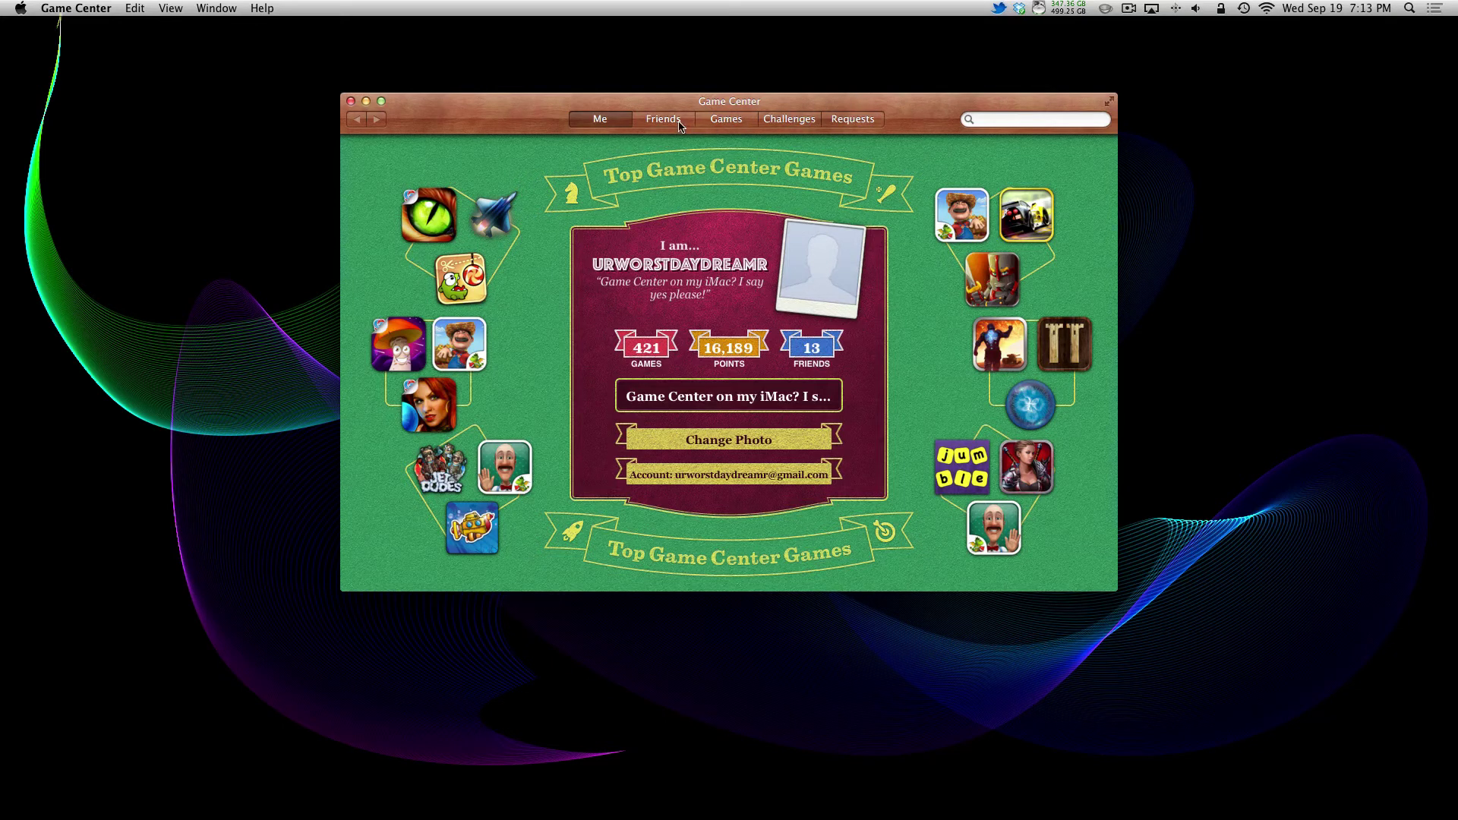
# Step: Browse Game Center's Friends, Games, Challenges and Requests sections, ending back on Friends
pyautogui.click(679, 121)
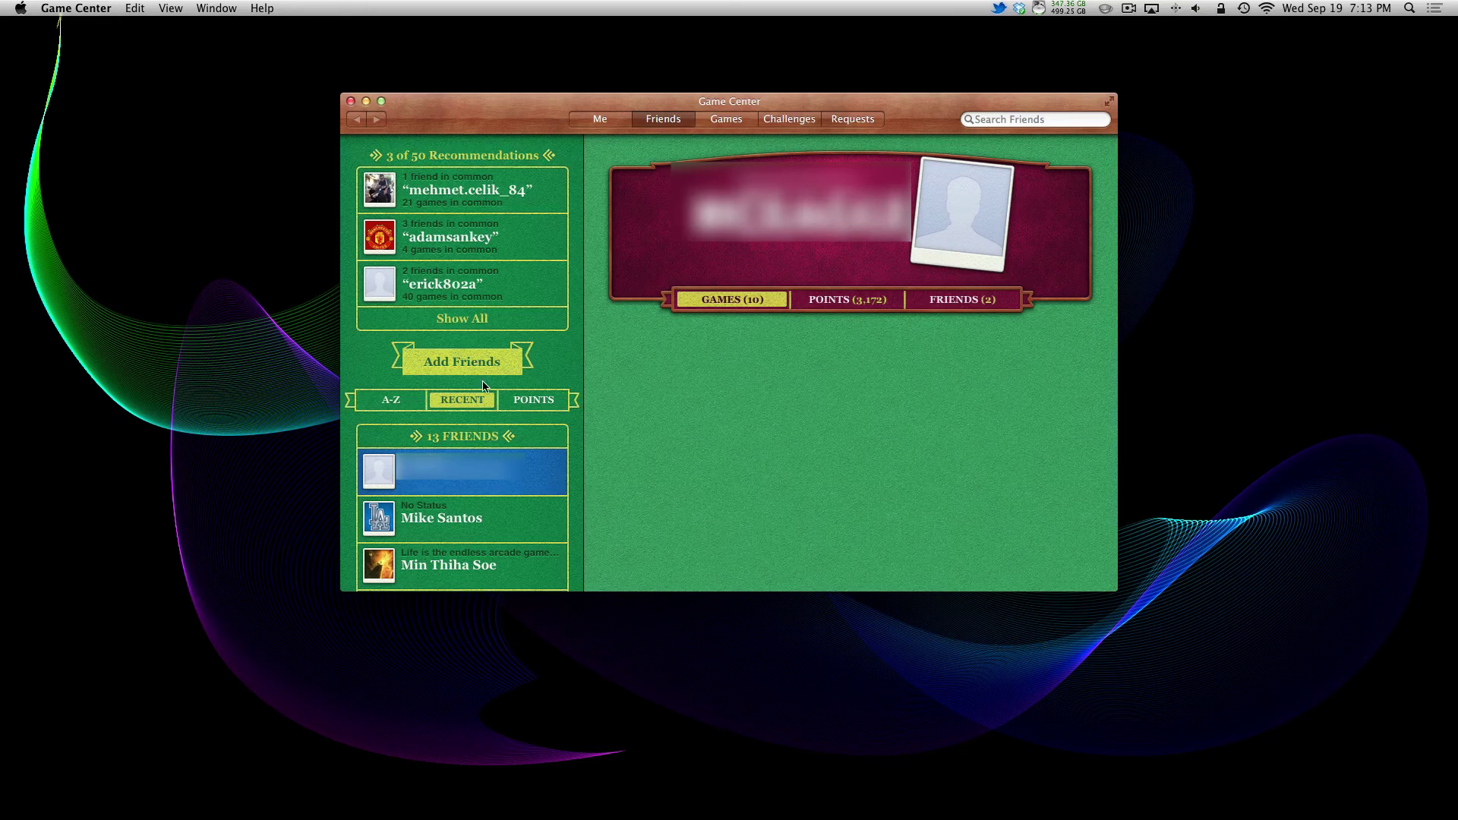
pyautogui.scroll(-1, 477, 426)
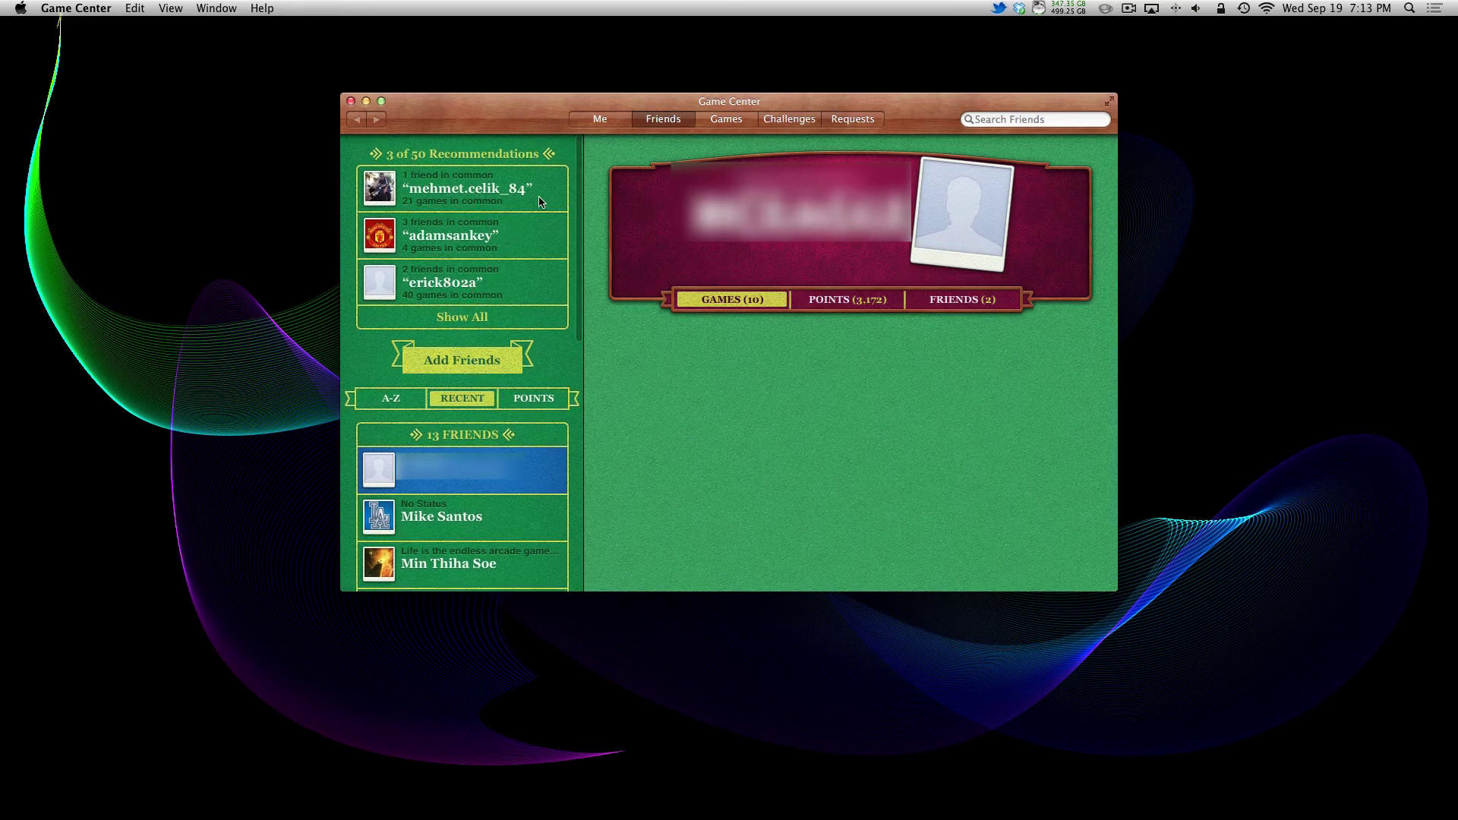
pyautogui.click(742, 124)
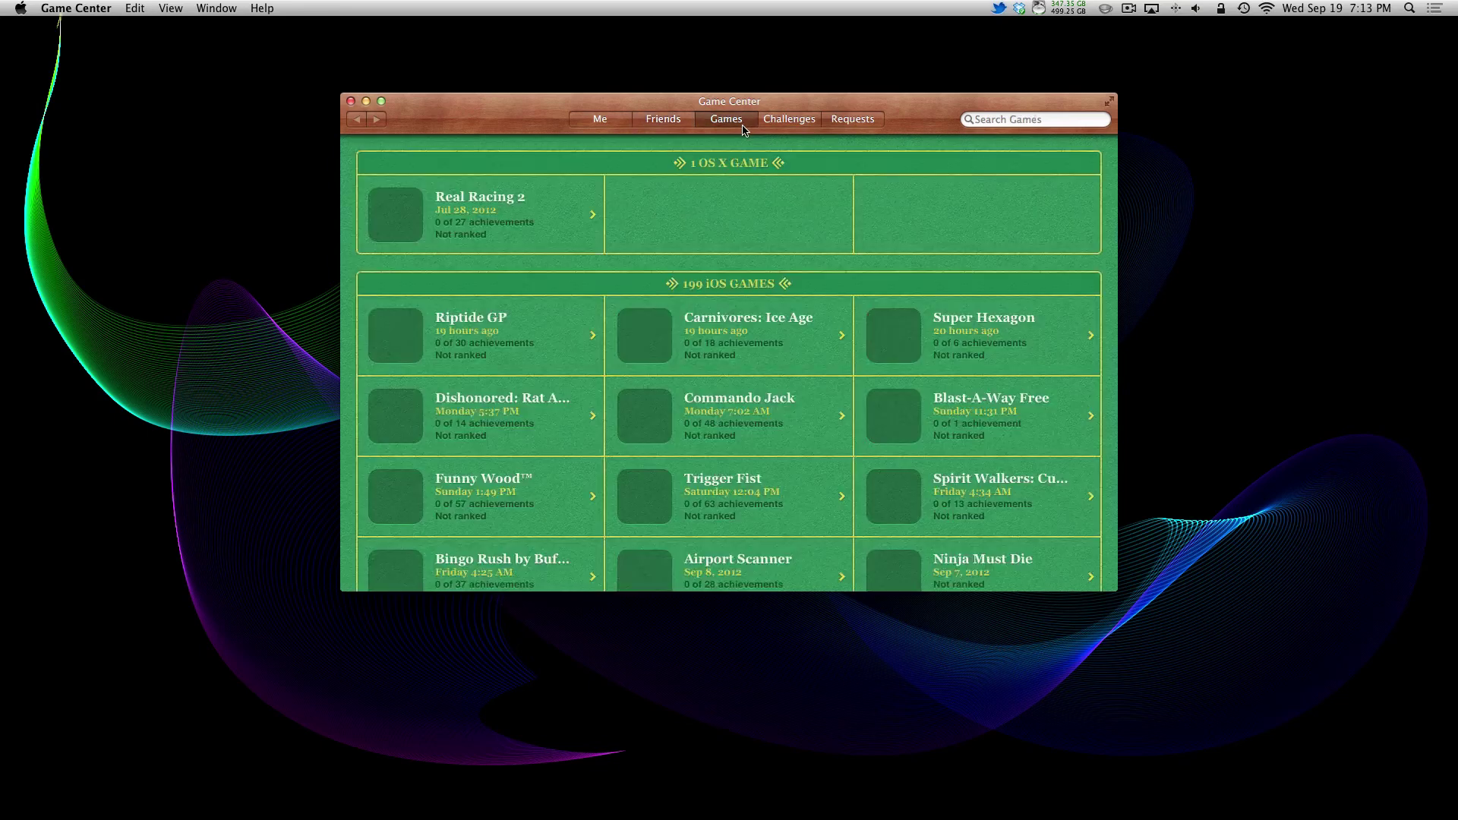
pyautogui.click(784, 124)
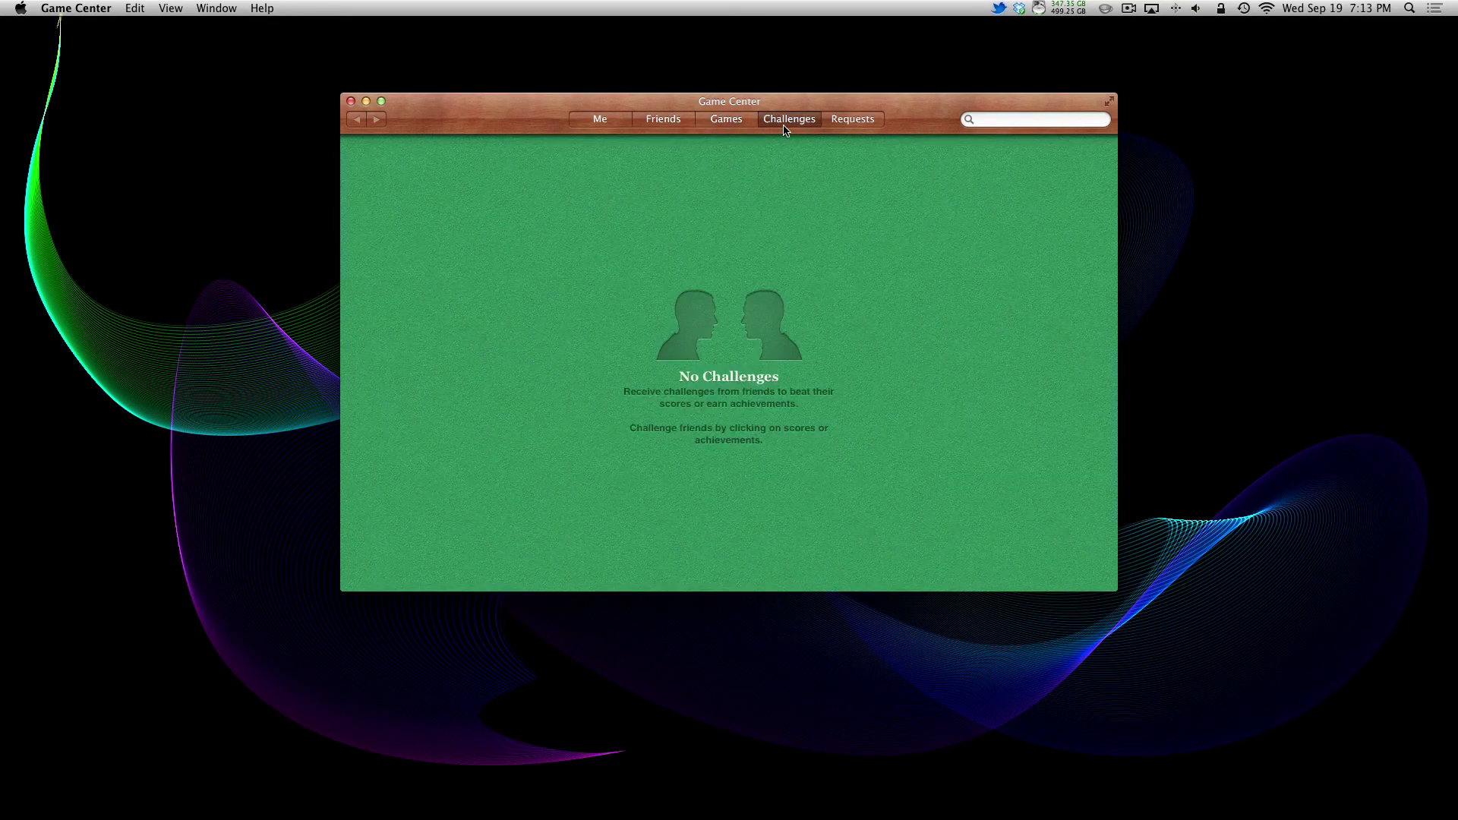
pyautogui.click(853, 118)
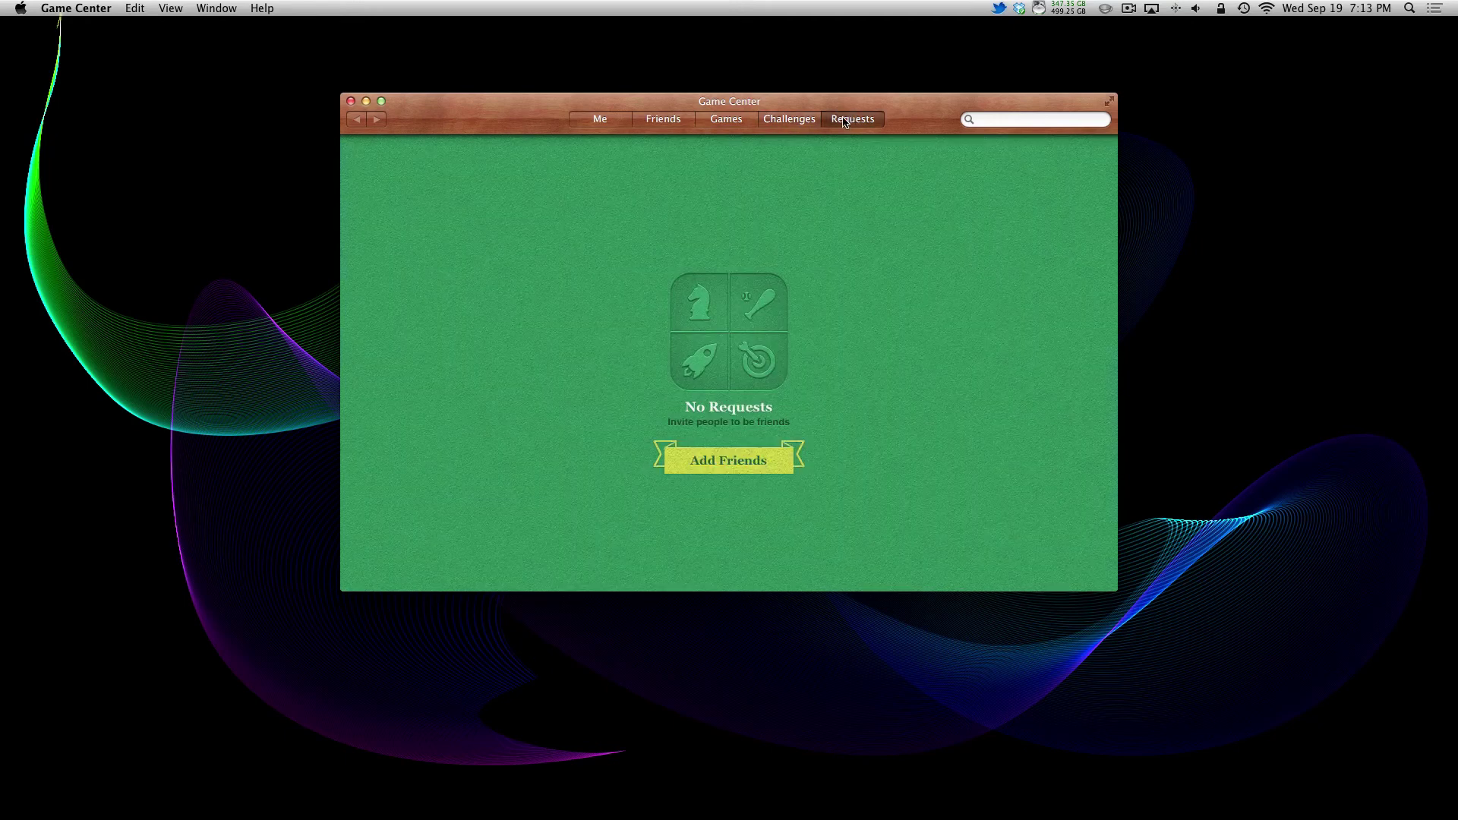
pyautogui.click(716, 121)
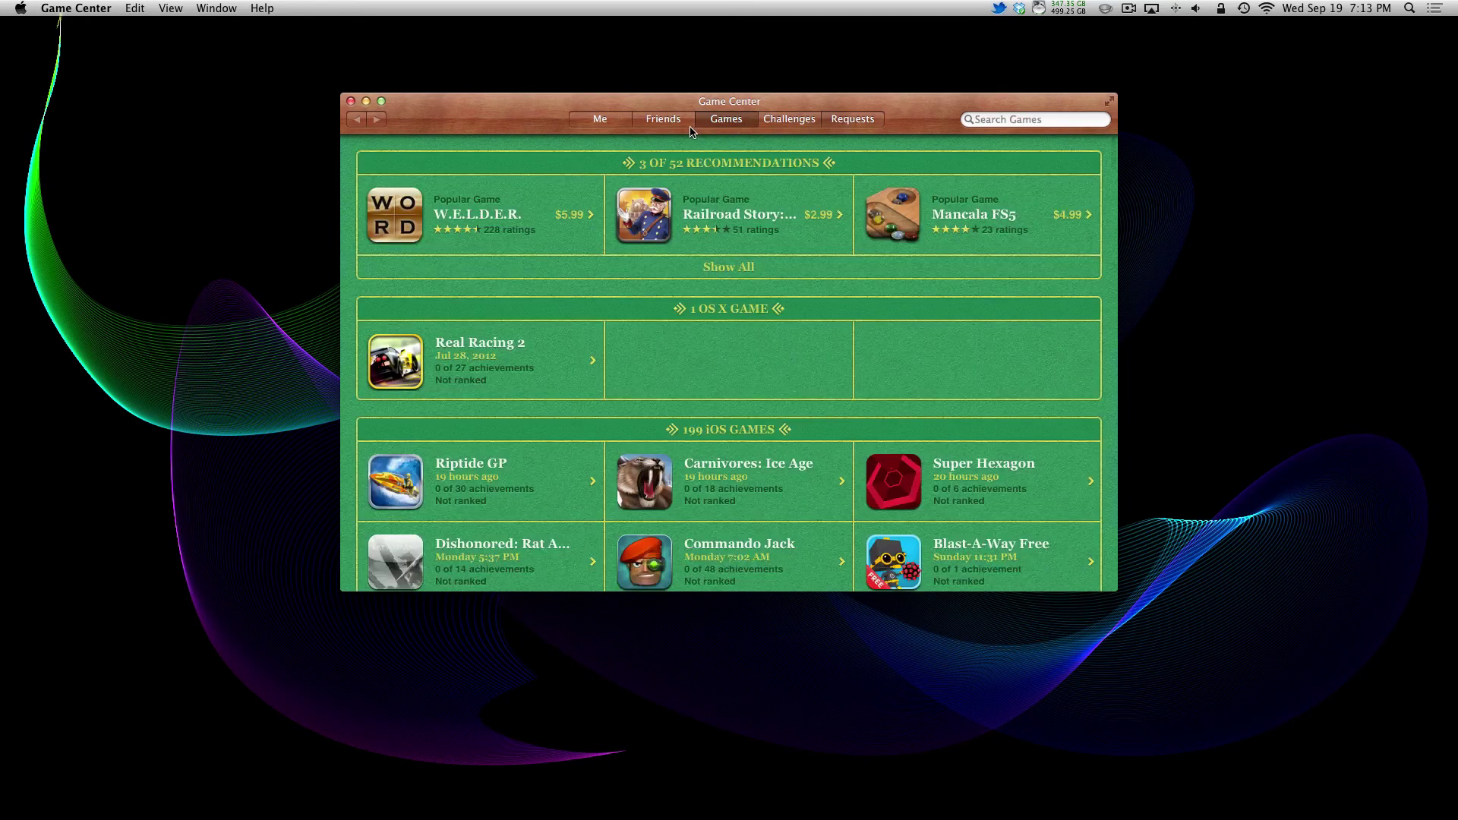
pyautogui.click(663, 120)
# Step: View the first and second recommended players' profiles in the Recommendations list
pyautogui.scroll(-3, 559, 357)
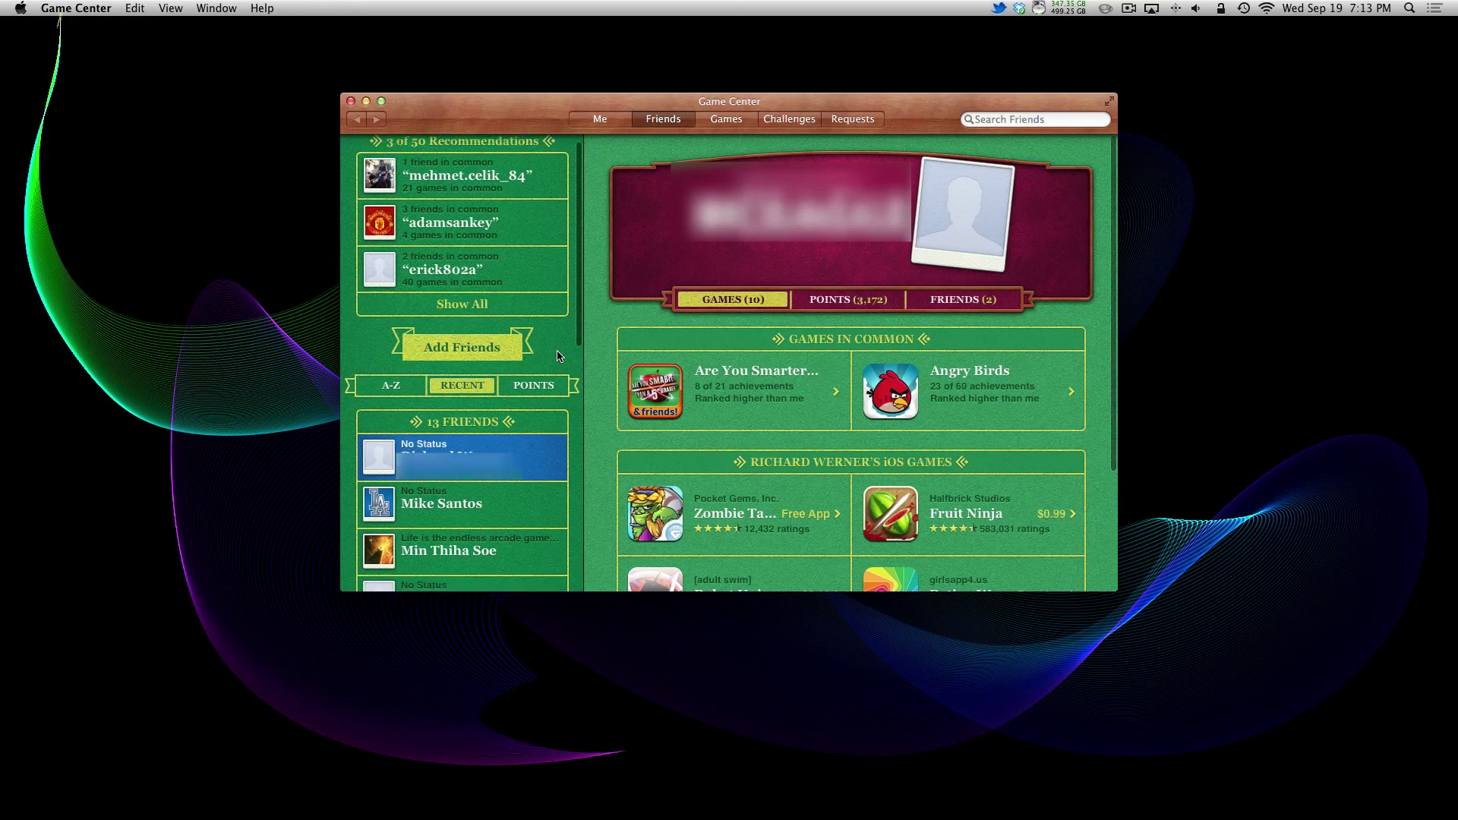
pyautogui.scroll(3, 456, 362)
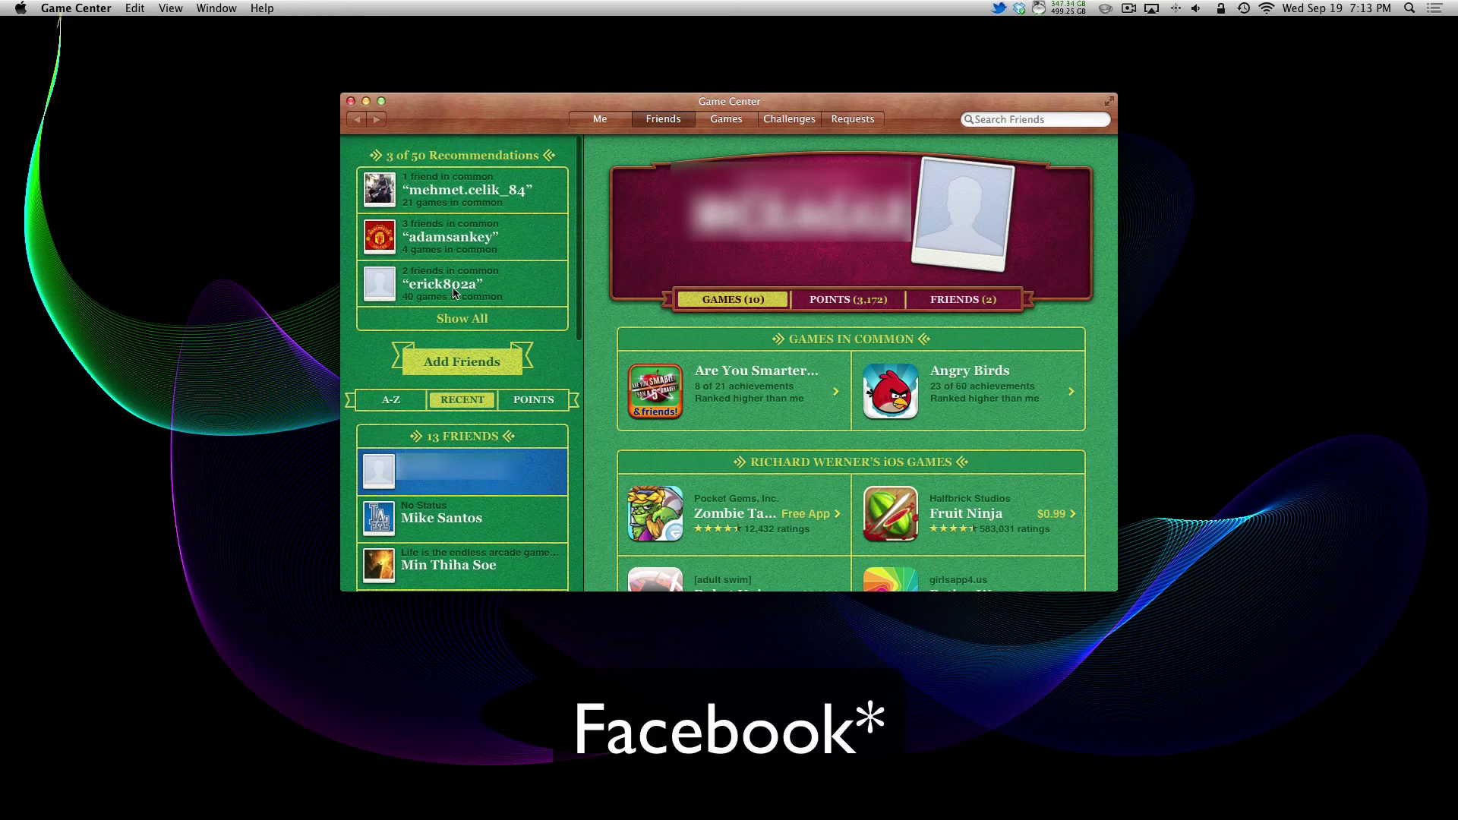
pyautogui.click(418, 189)
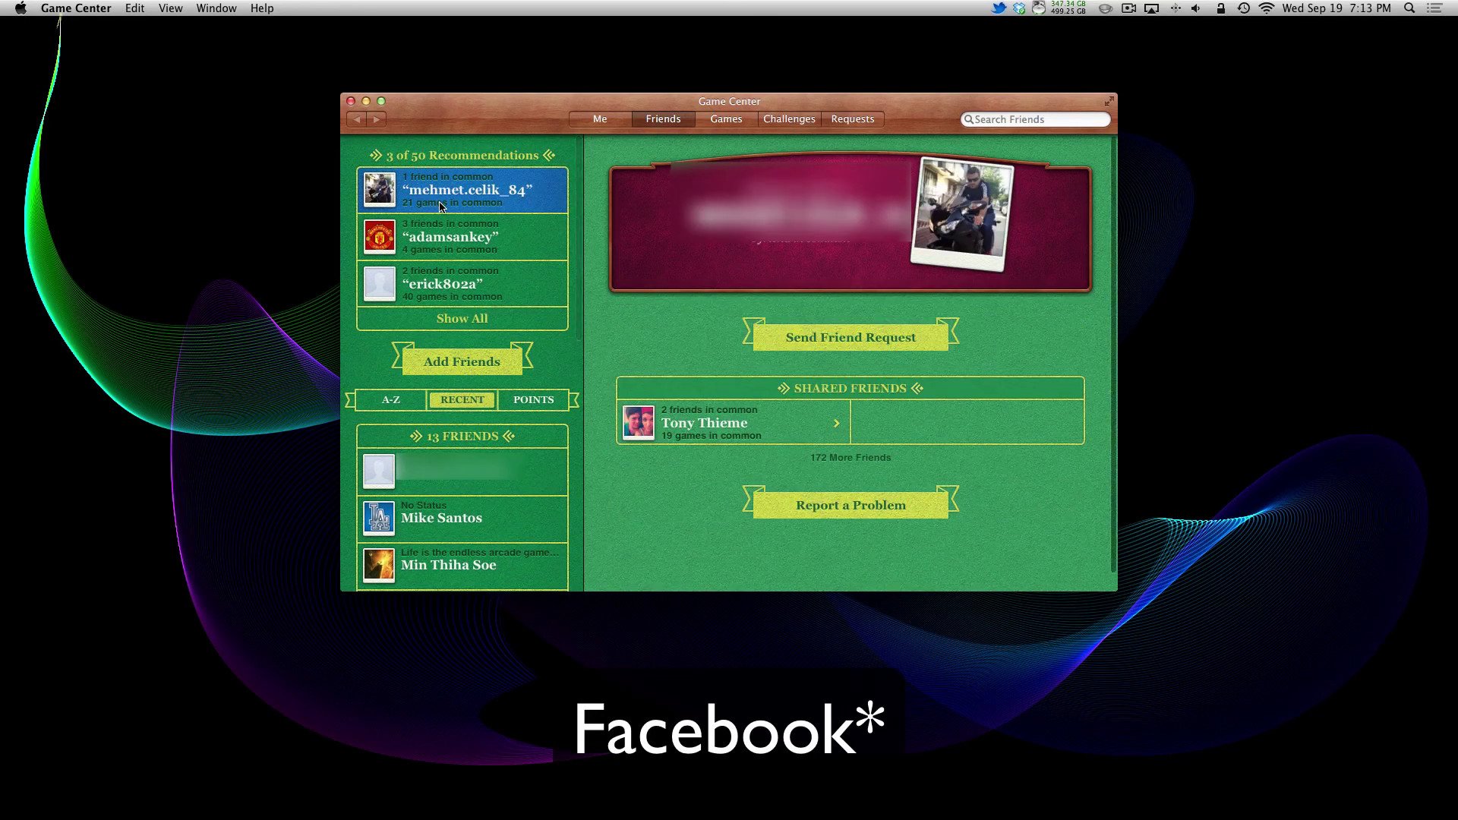
pyautogui.click(450, 232)
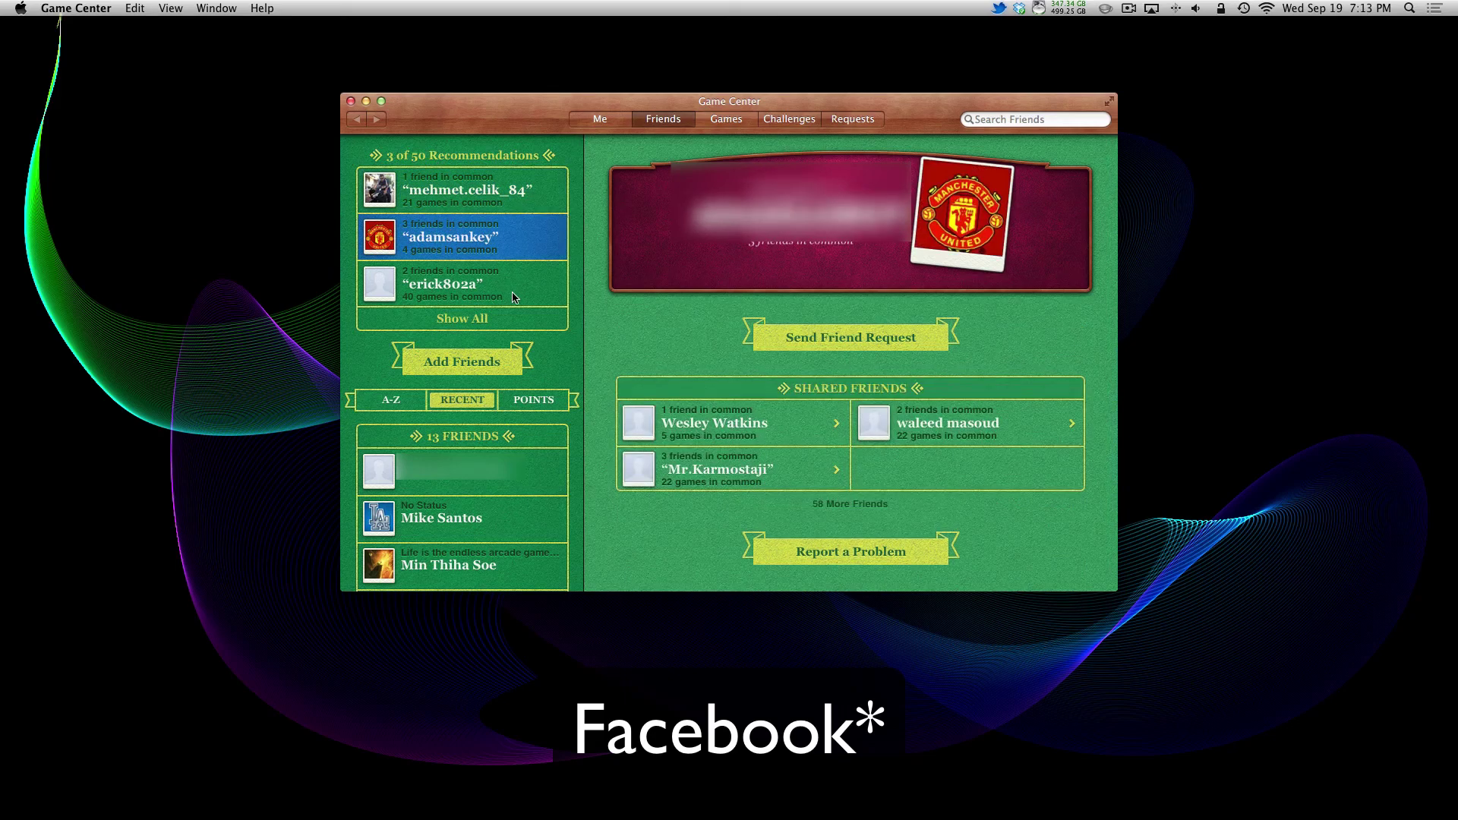